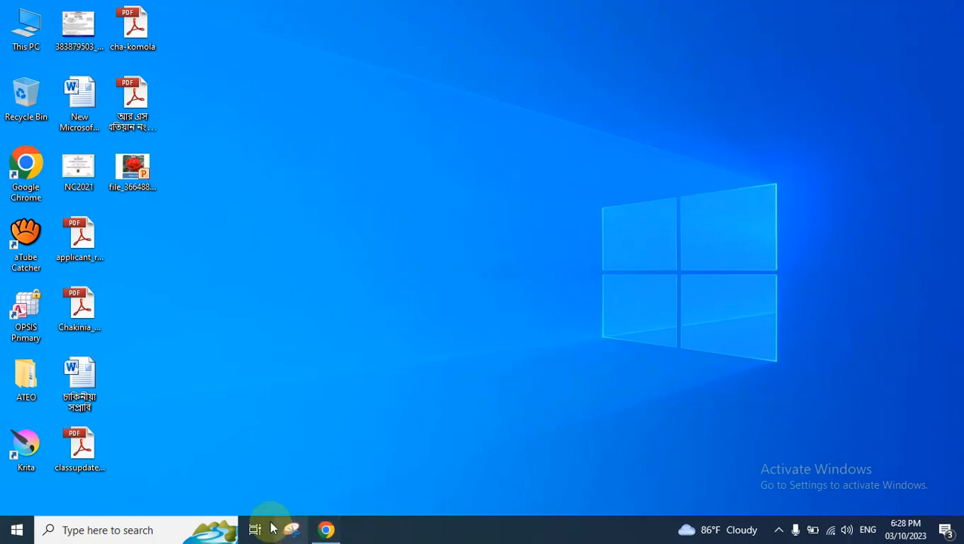
- Switch to the WordPress dashboard in Chrome and search the new-plugin directory for anspress
left_click(327, 532)
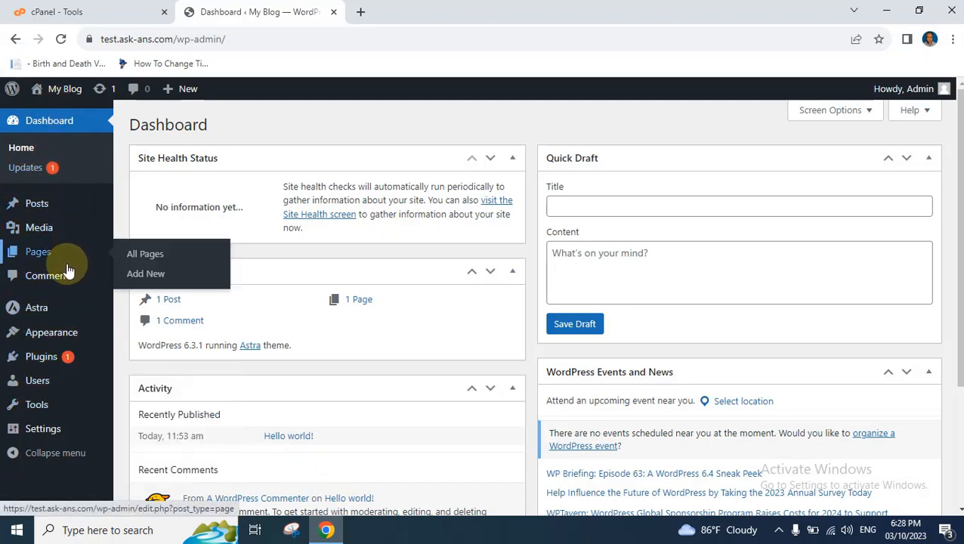
mouse_move(65, 357)
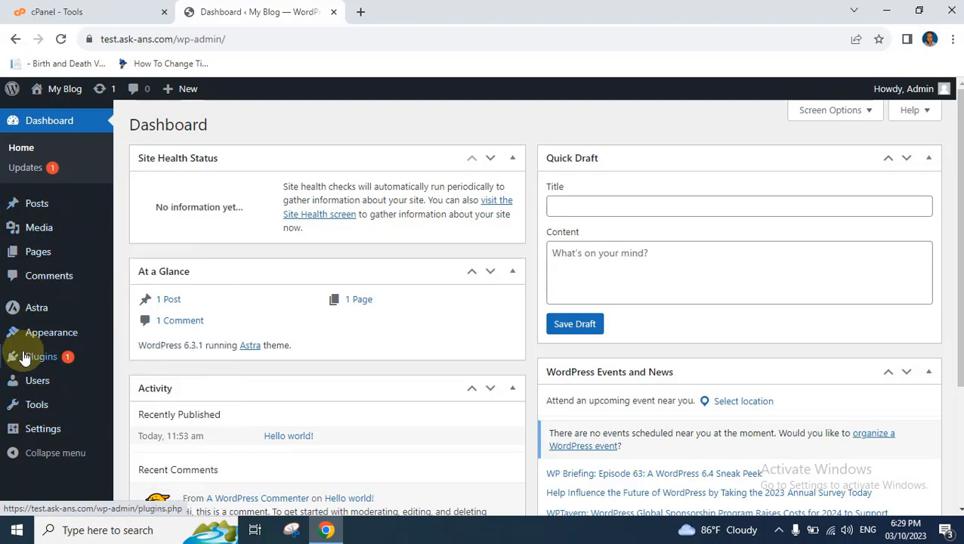
mouse_move(25, 359)
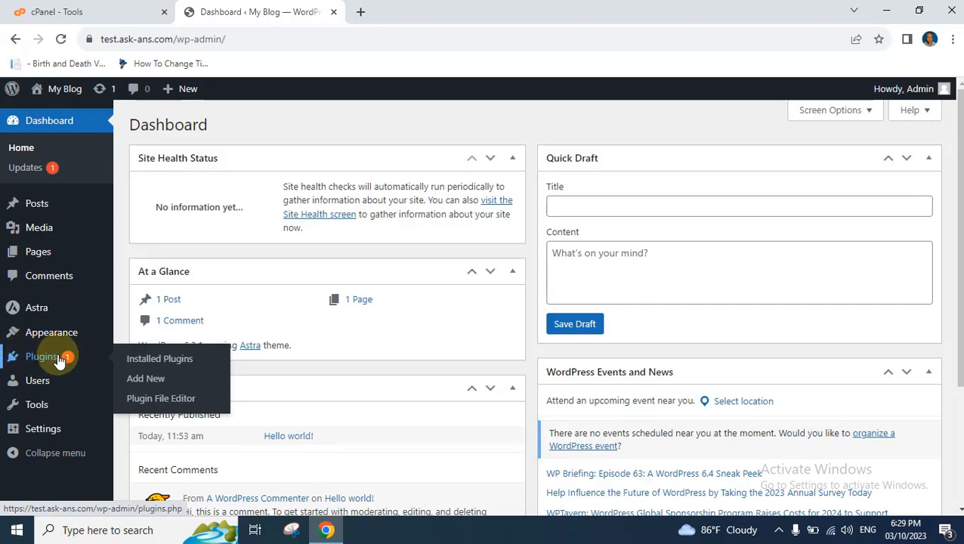
left_click(155, 383)
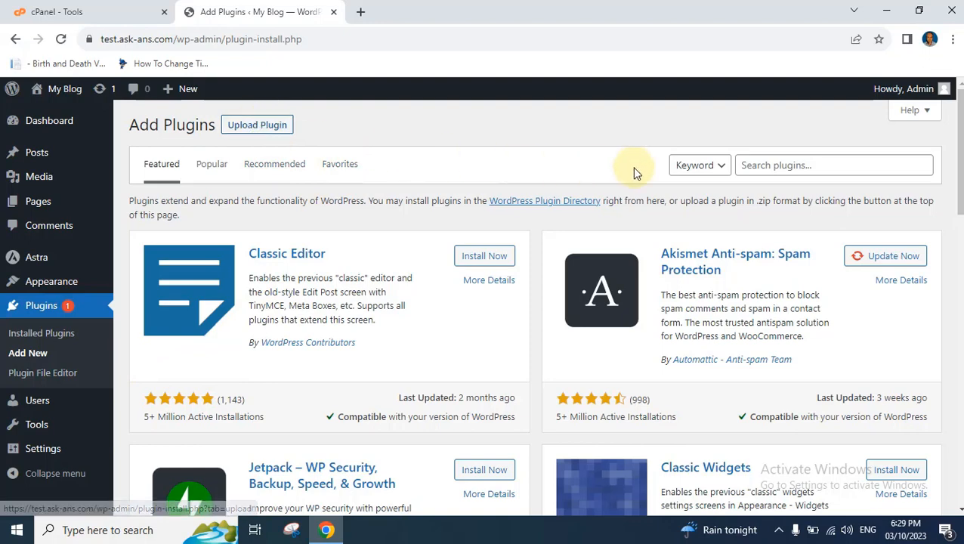
left_click(774, 165)
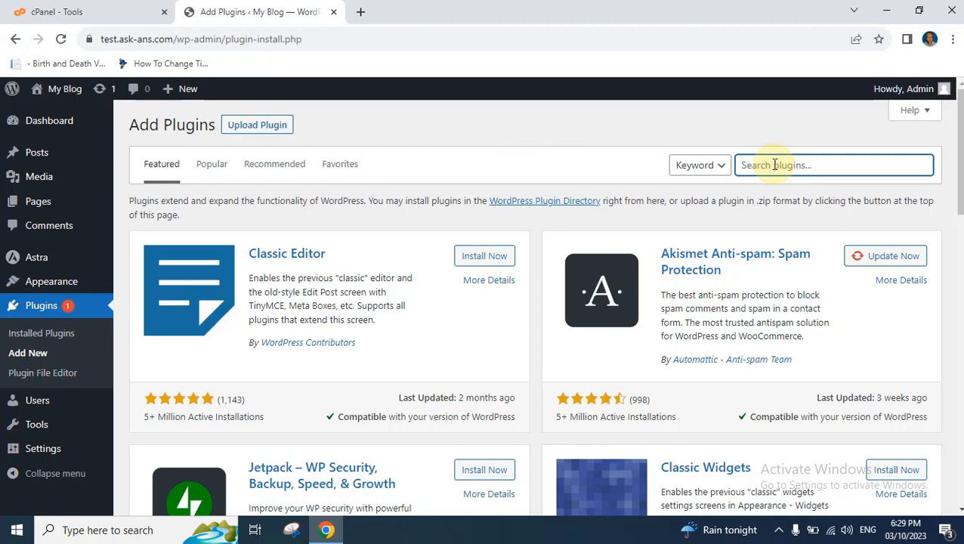
type("anspress")
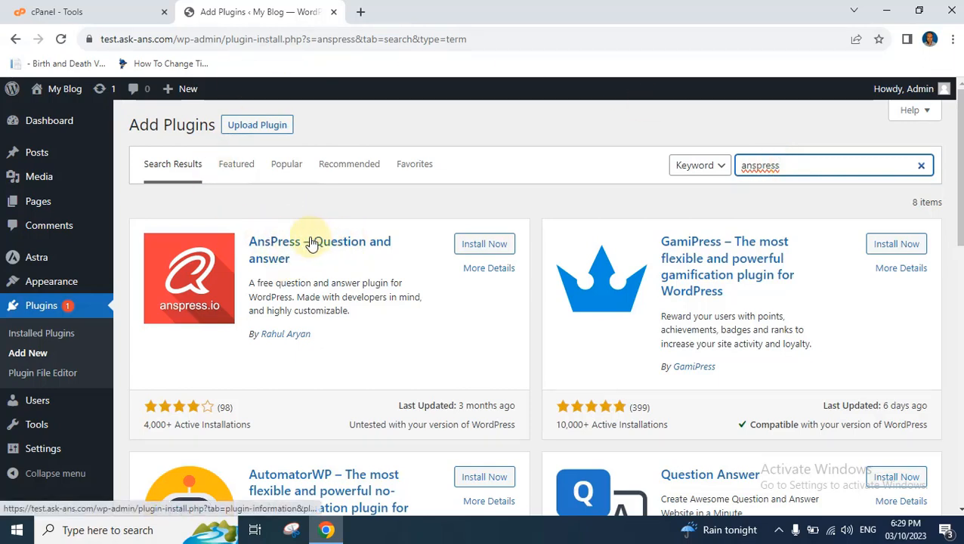
- Install and activate the AnsPress – Question and answer plugin, and dismiss the activation notice
left_click(497, 245)
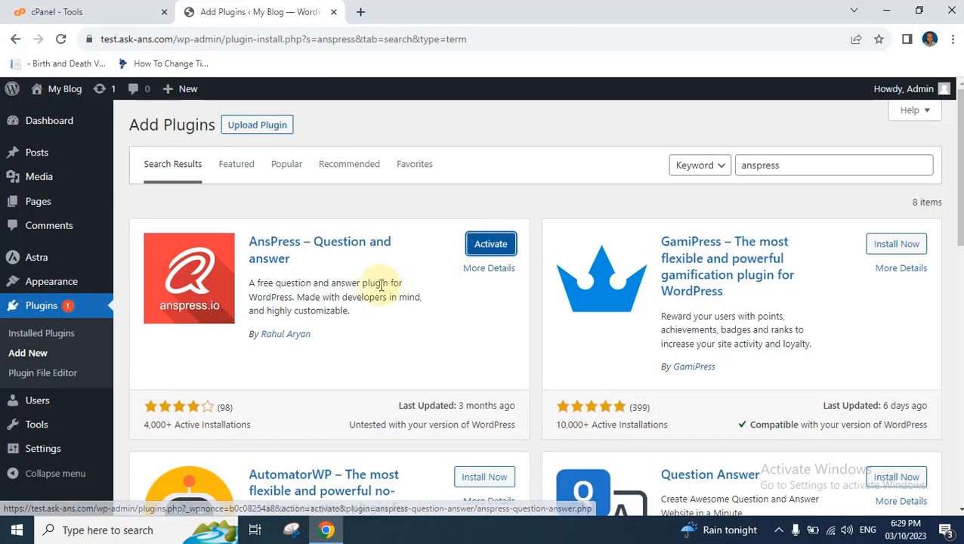
left_click(493, 251)
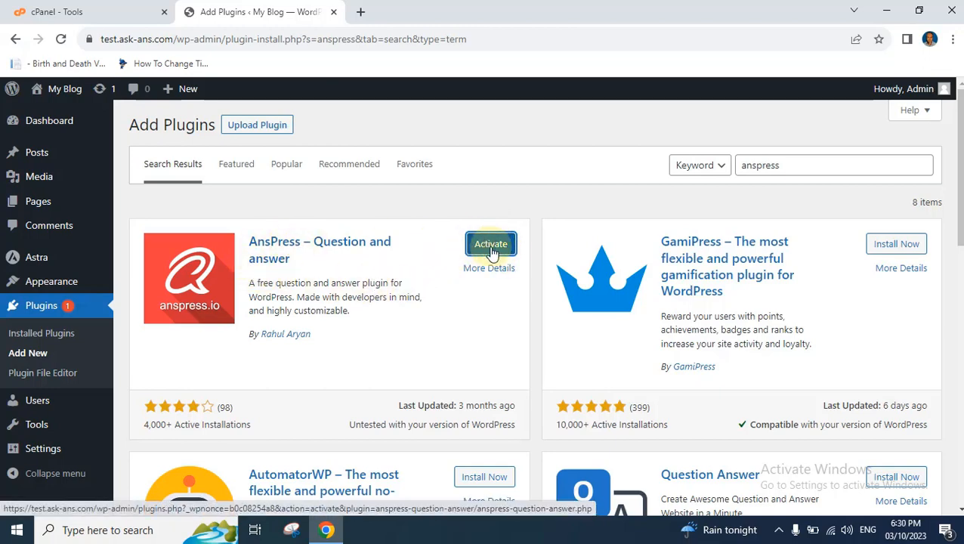
left_click(493, 251)
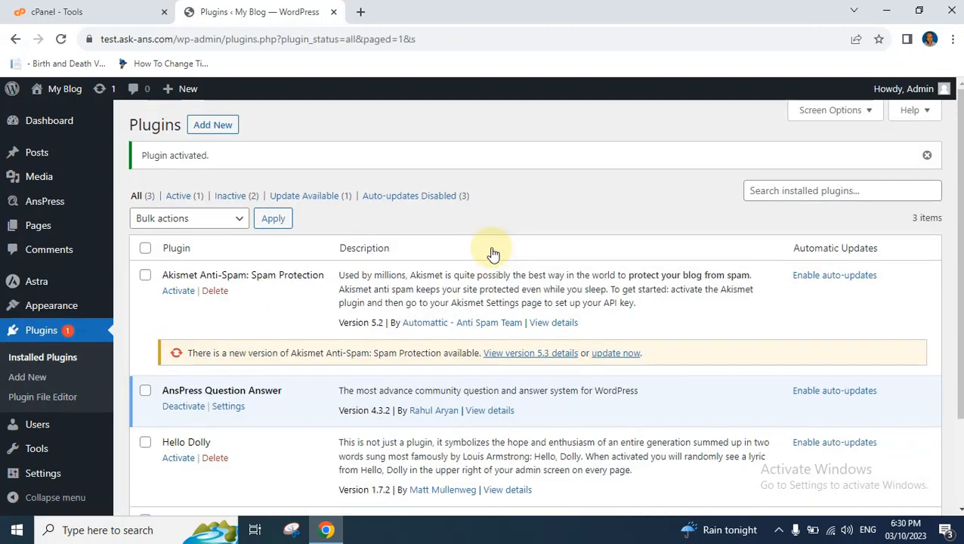
scroll(421, 280, "down", 2)
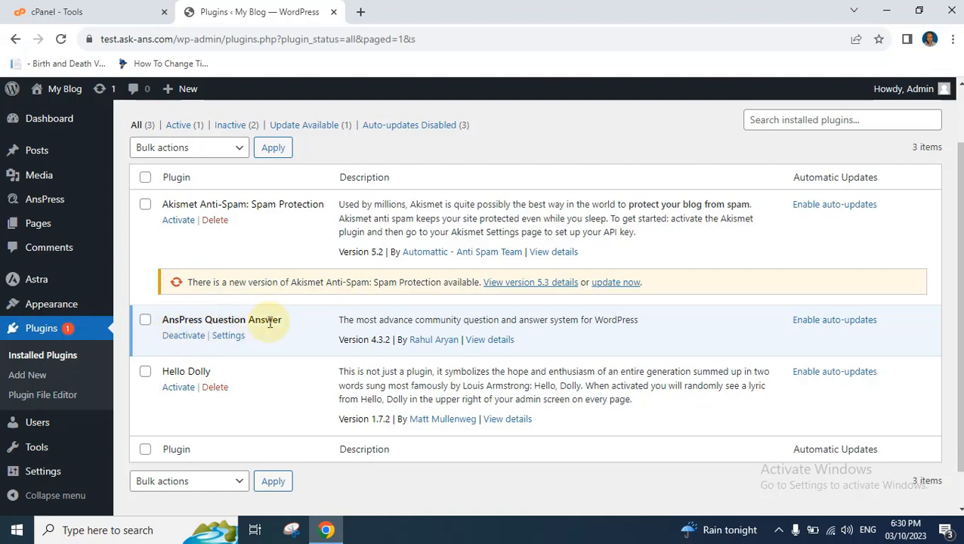
left_click(186, 340)
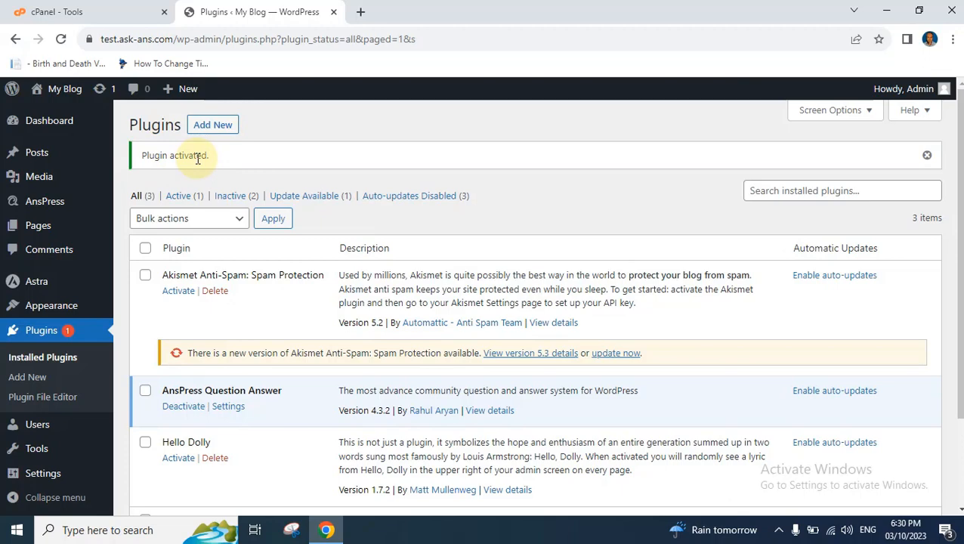
left_click(928, 155)
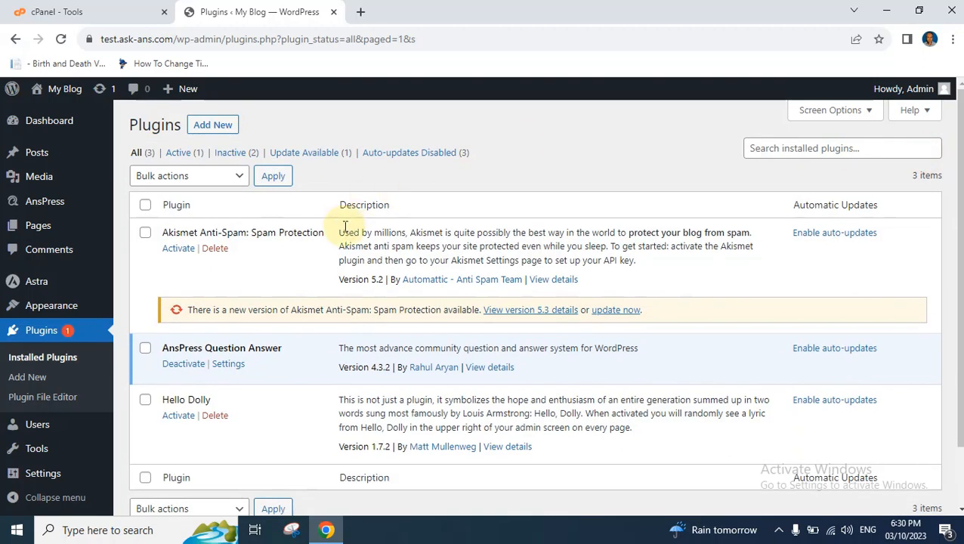
- View the My Blog front page in a new tab and return to the plugin administration page
right_click(62, 91)
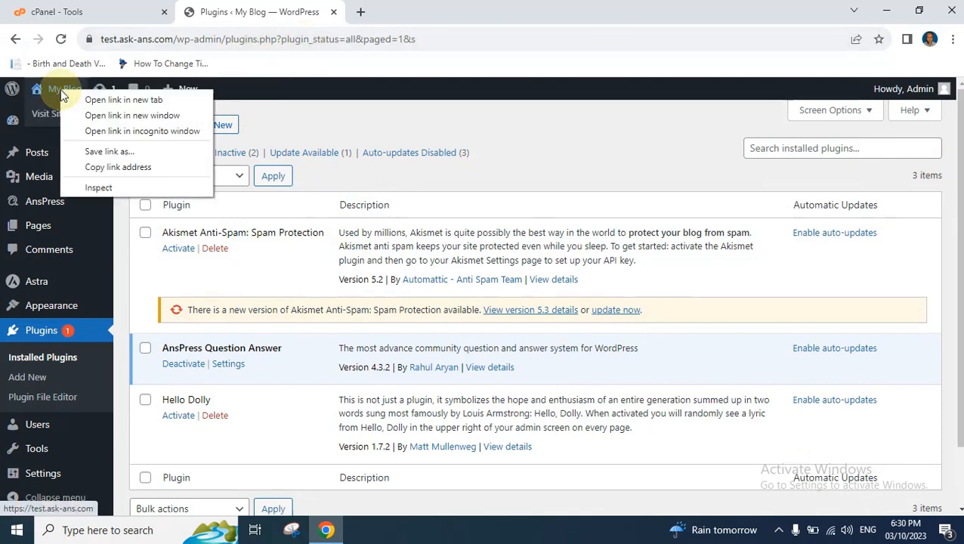
left_click(113, 99)
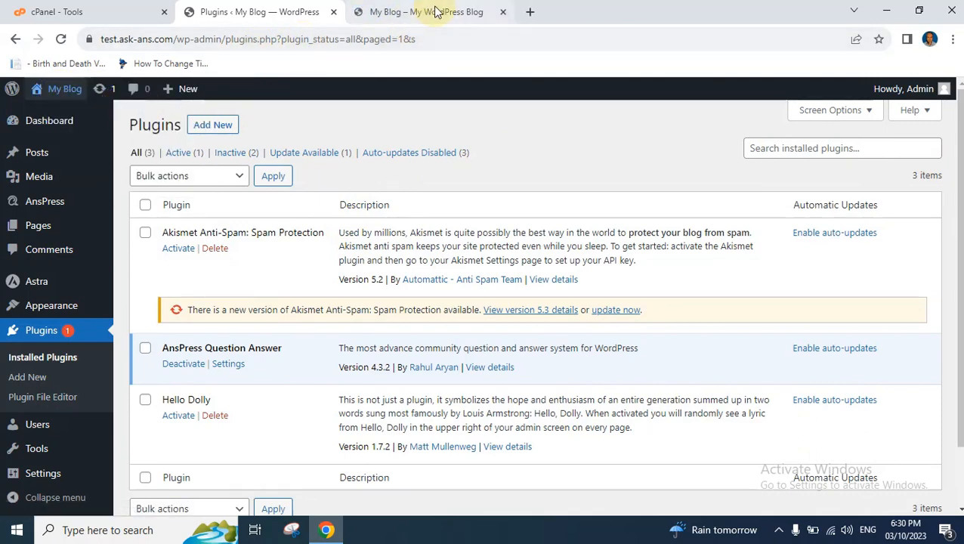
left_click(435, 10)
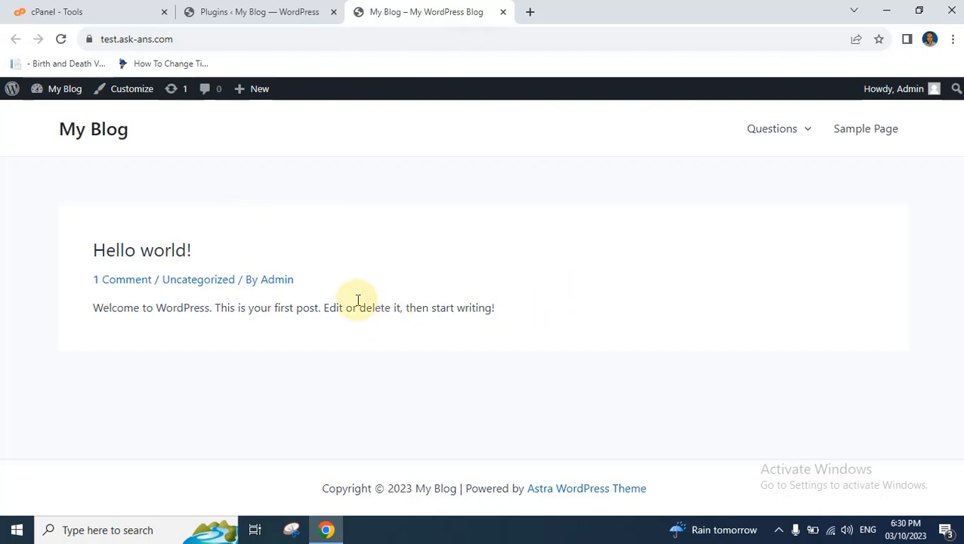
left_click(275, 10)
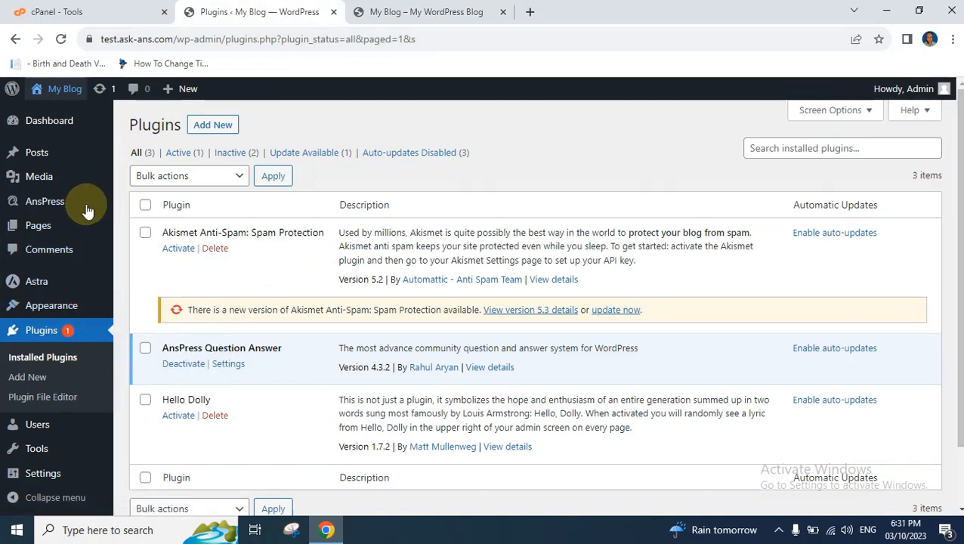
- Set the homepage to display a static page in the theme customizer's Homepage Settings
scroll(22, 333, "down", 2)
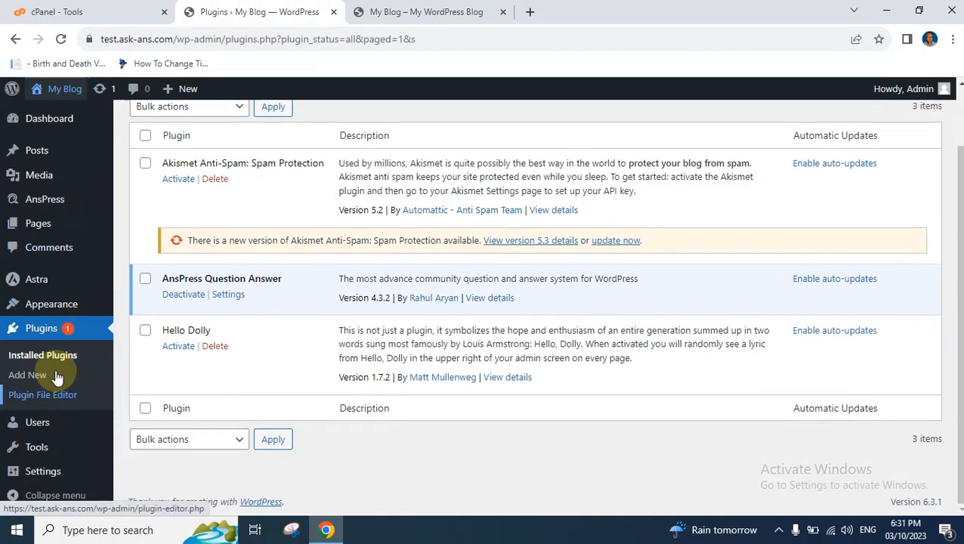
mouse_move(62, 310)
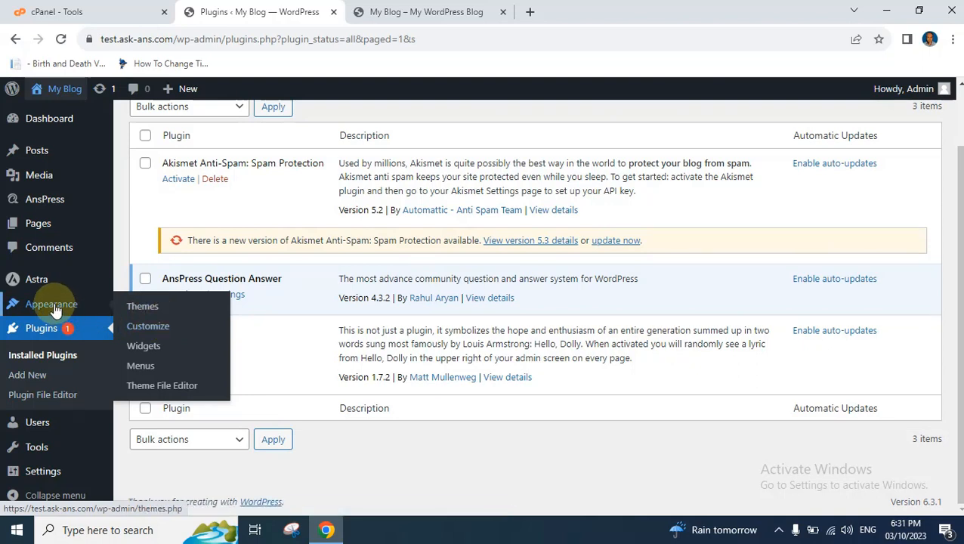
left_click(151, 327)
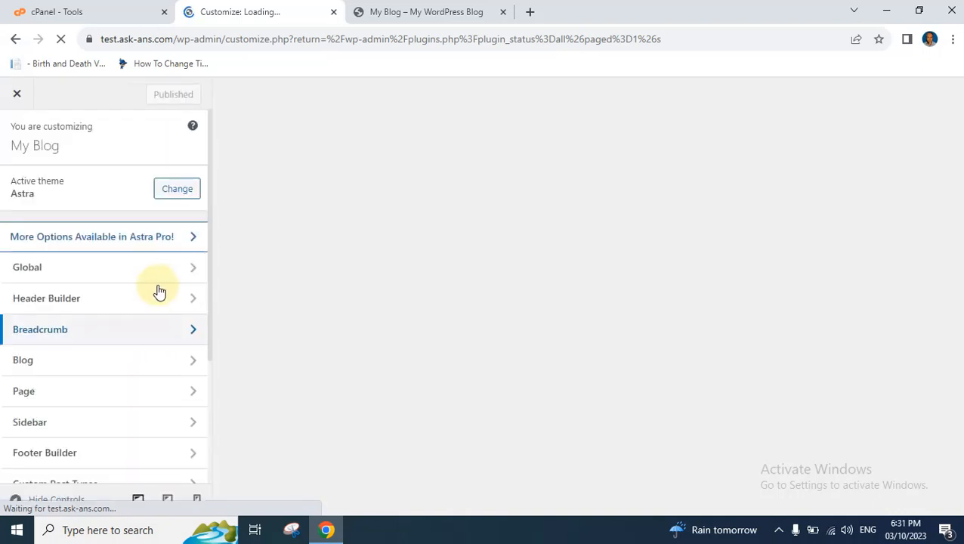
scroll(138, 329, "down", 3)
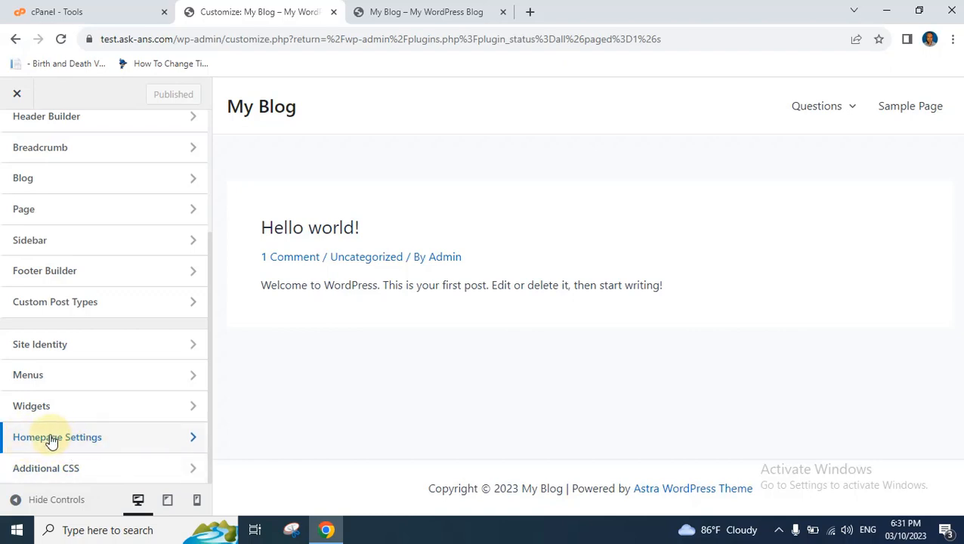
left_click(96, 442)
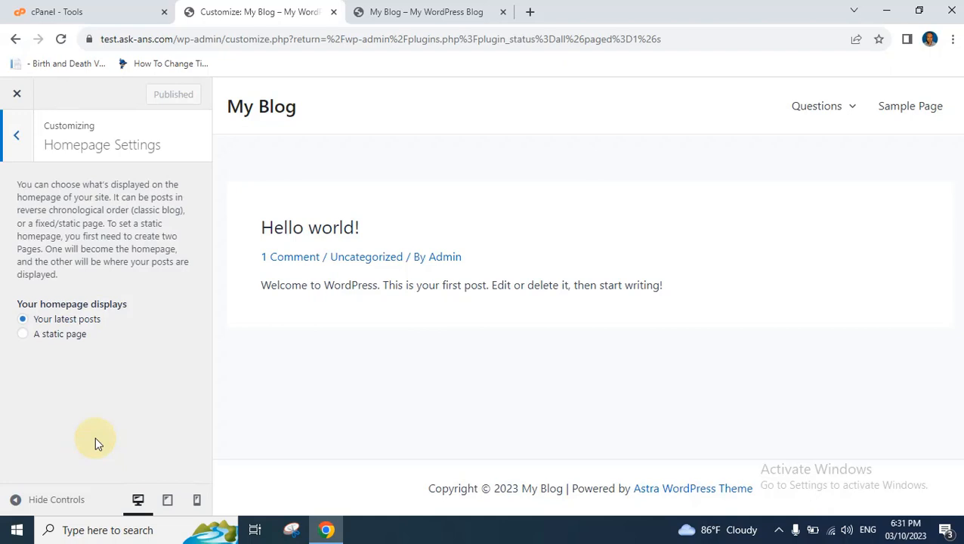
left_click(23, 336)
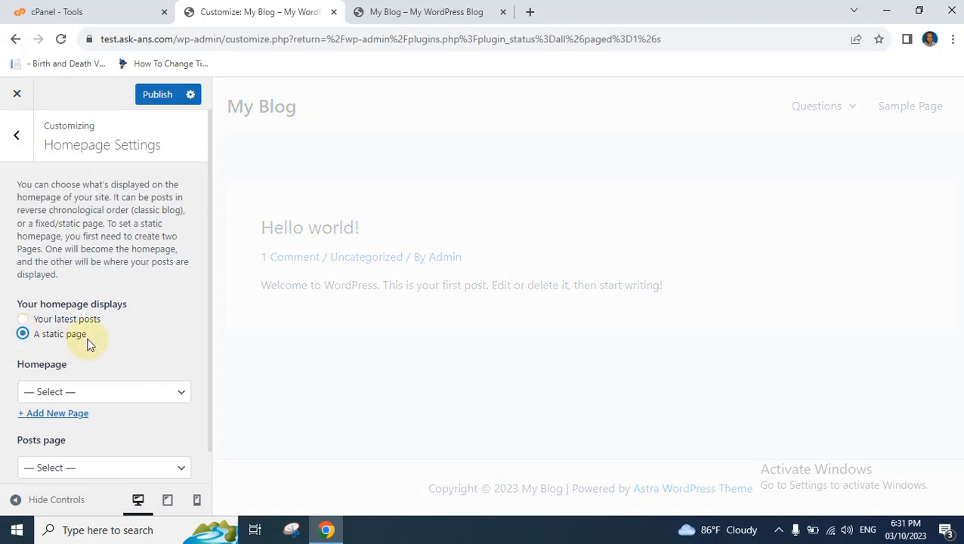
- Choose Questions as the static homepage and publish the change
scroll(89, 344, "down", 1)
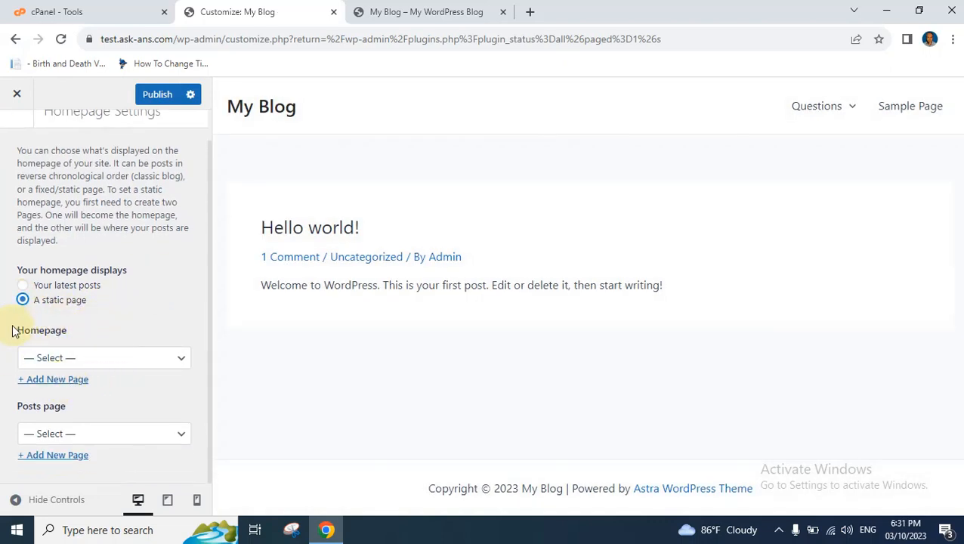
left_click(123, 361)
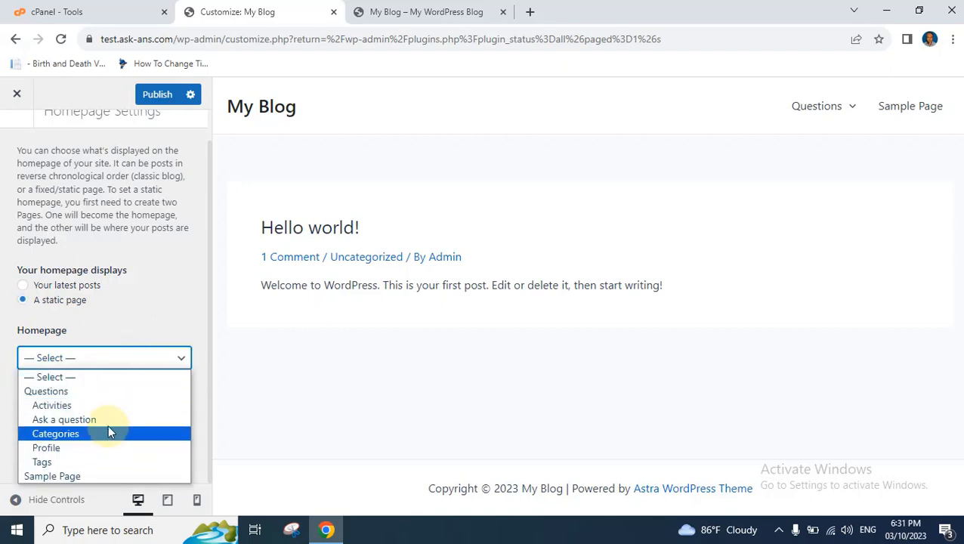
left_click(111, 391)
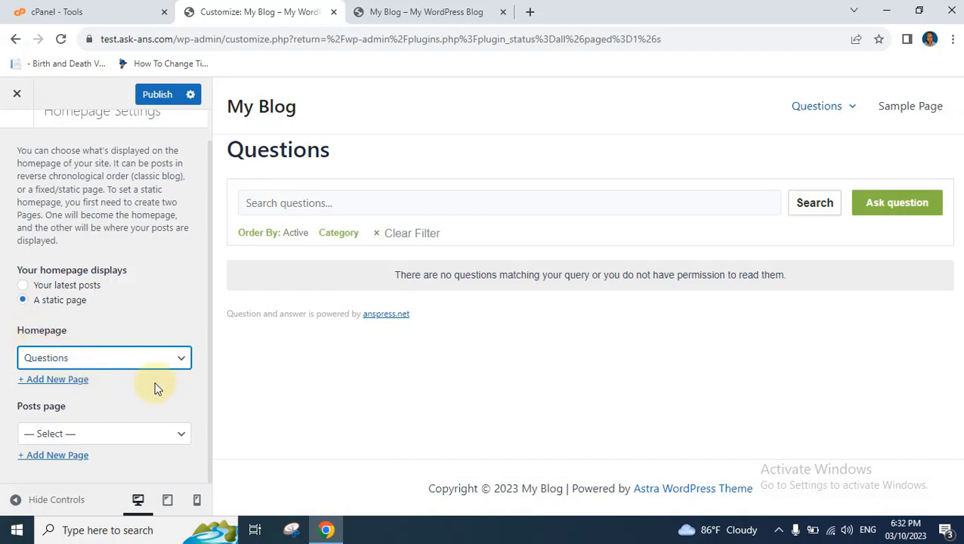
left_click(158, 98)
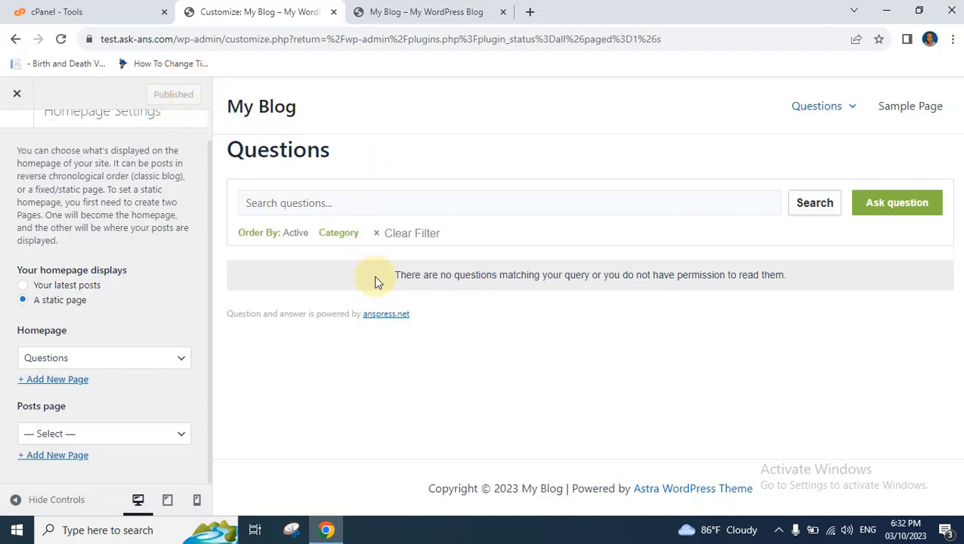
- Reload the My Blog front page to check the new homepage and its Questions navigation
left_click(398, 12)
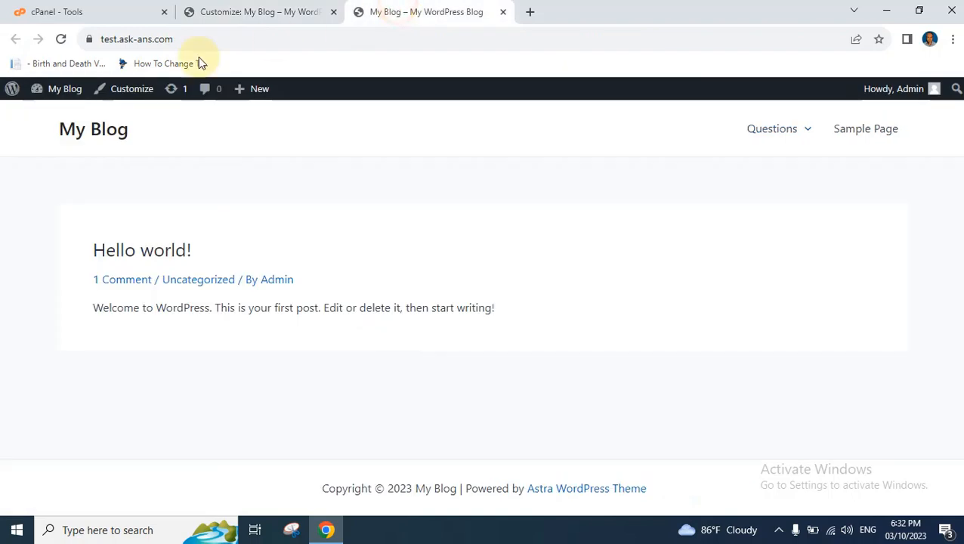
left_click(61, 42)
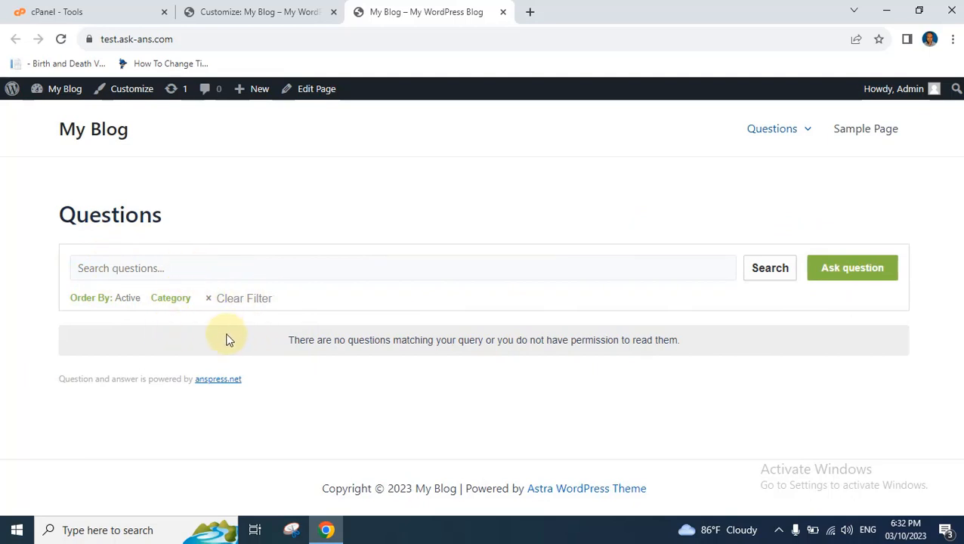
mouse_move(805, 129)
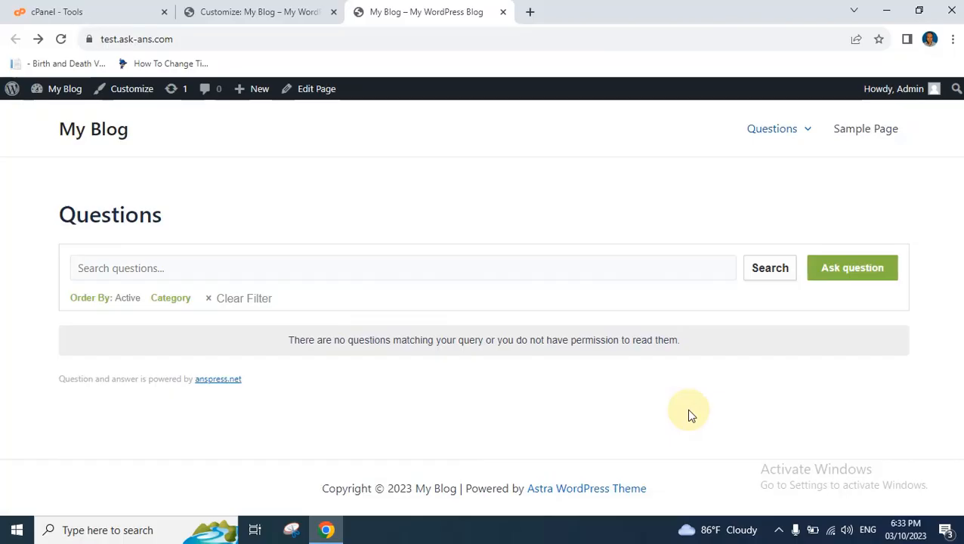
- Open the Ask a question form, enter "What is your favorite color?" as the title and copy that text
mouse_move(795, 148)
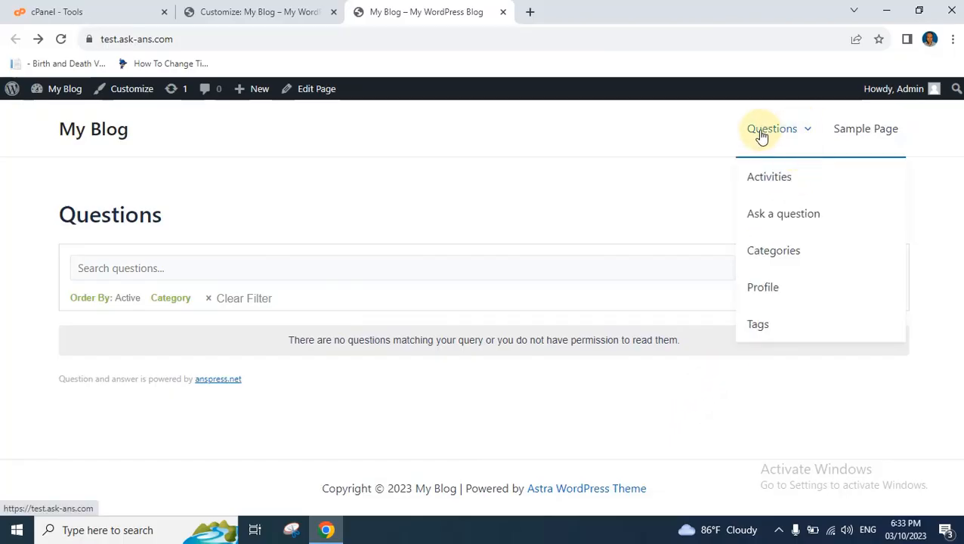
left_click(788, 219)
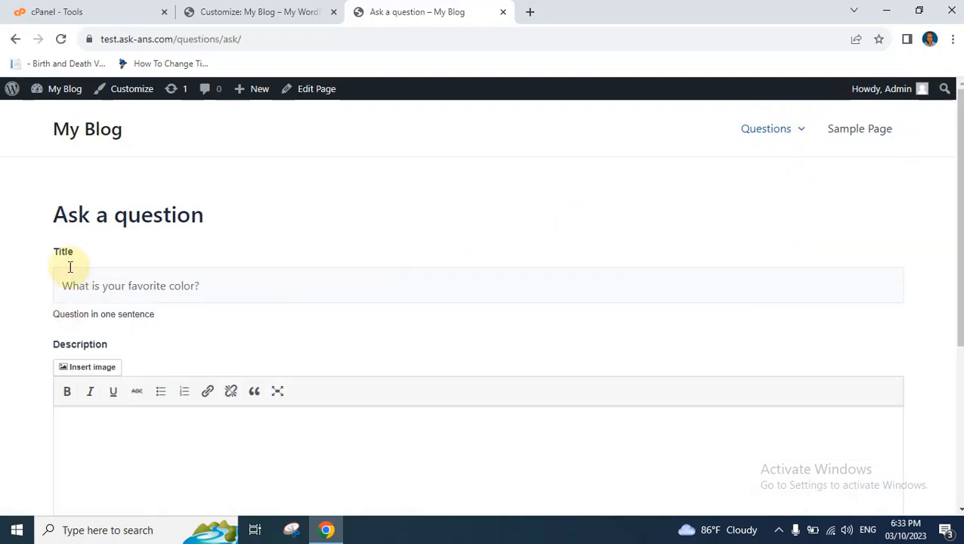
left_click(205, 286)
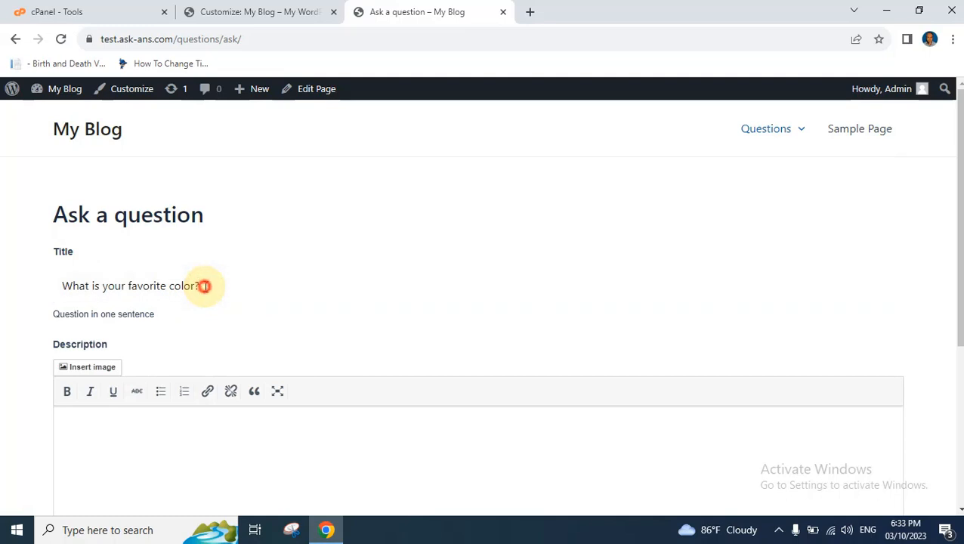
left_click_drag(205, 286, 53, 293)
key("ctrl+c")
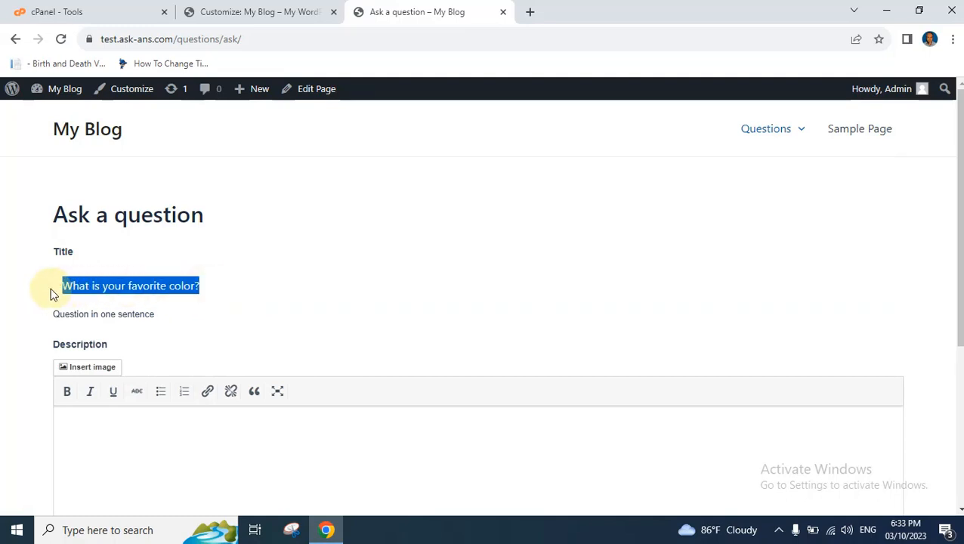
- Paste "What is your favorite color?" into the question's description and submit the question
scroll(158, 334, "down", 1)
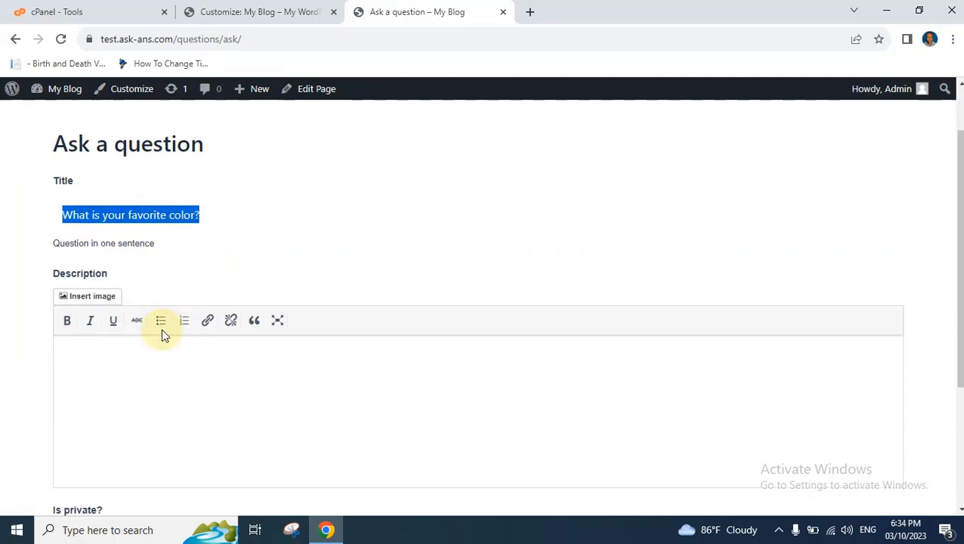
left_click(178, 365)
scroll(179, 363, "down", 2)
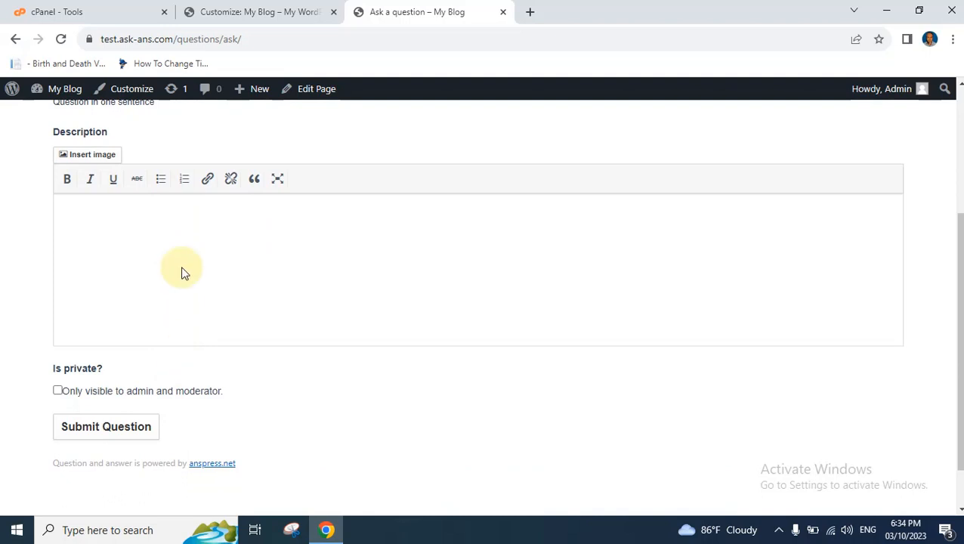
key("ctrl+v")
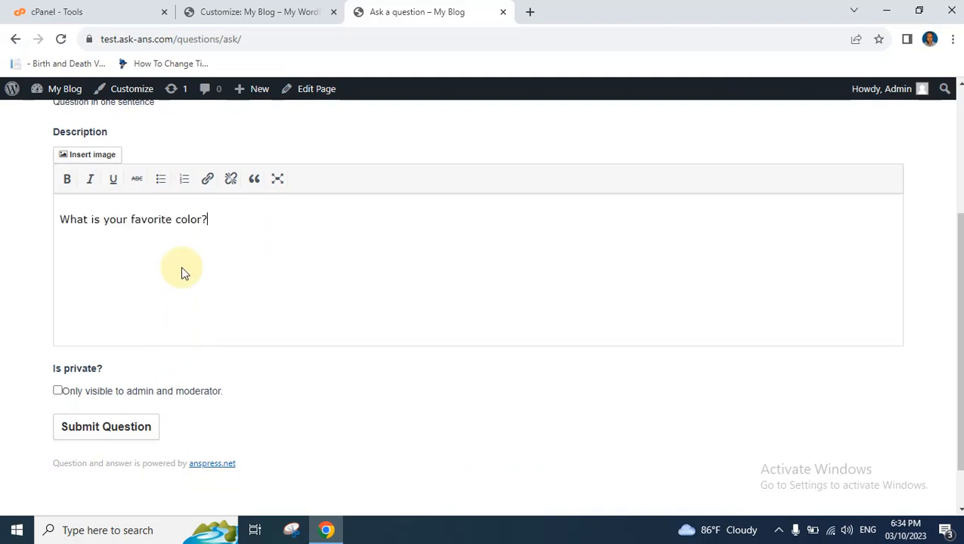
scroll(181, 272, "down", 1)
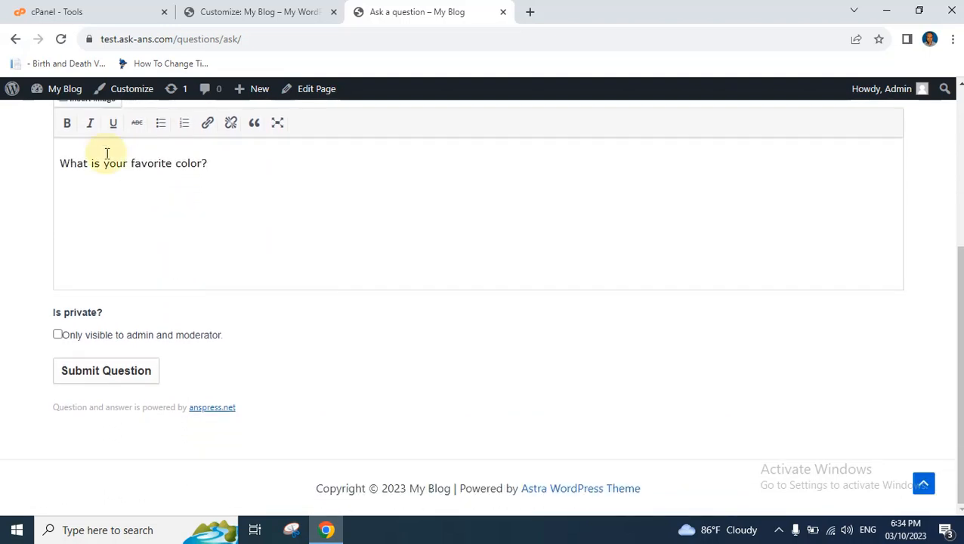
left_click(108, 373)
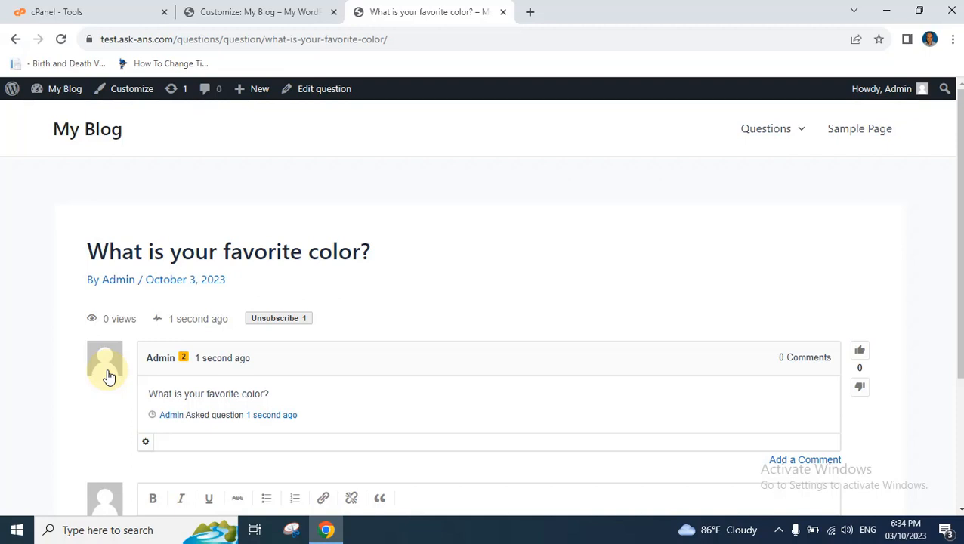
- Review and reload the posted question's page, and examine its entry in the Questions list on the My Blog homepage
scroll(108, 376, "down", 3)
scroll(109, 376, "up", 3)
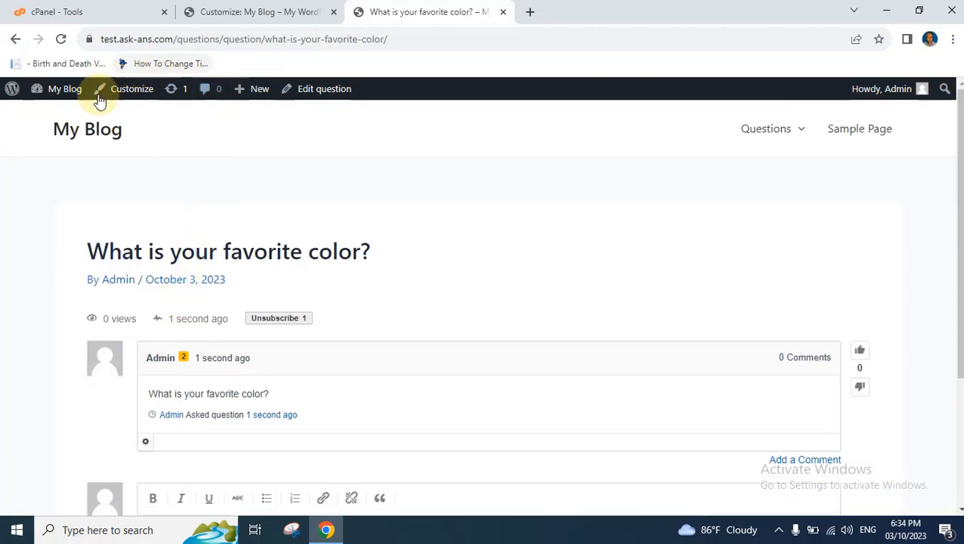
left_click(62, 43)
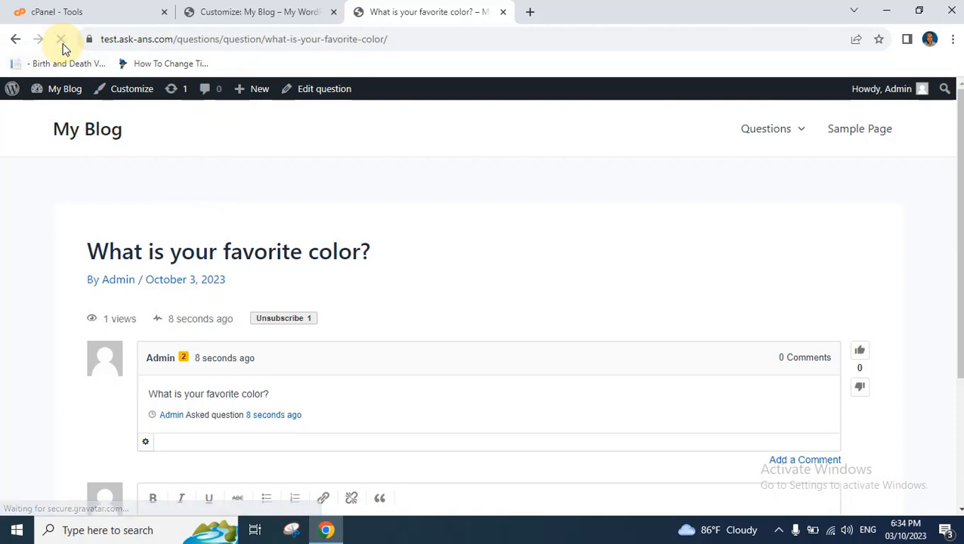
left_click(85, 143)
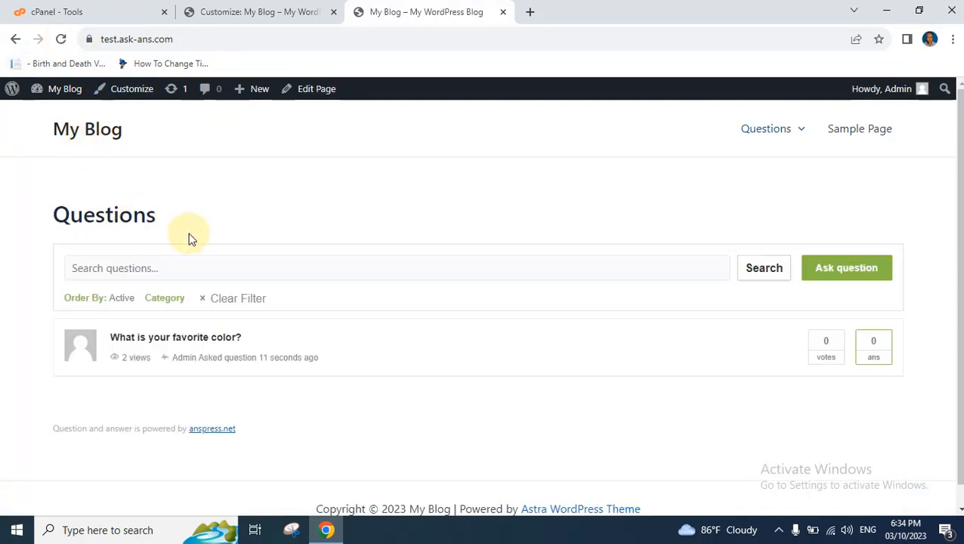
scroll(189, 239, "down", 1)
scroll(191, 237, "up", 1)
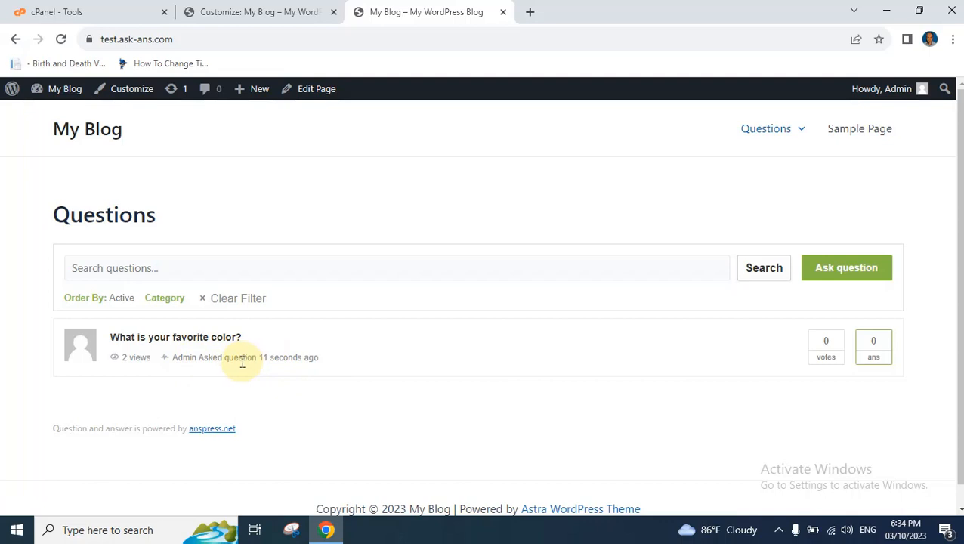
scroll(125, 364, "down", 1)
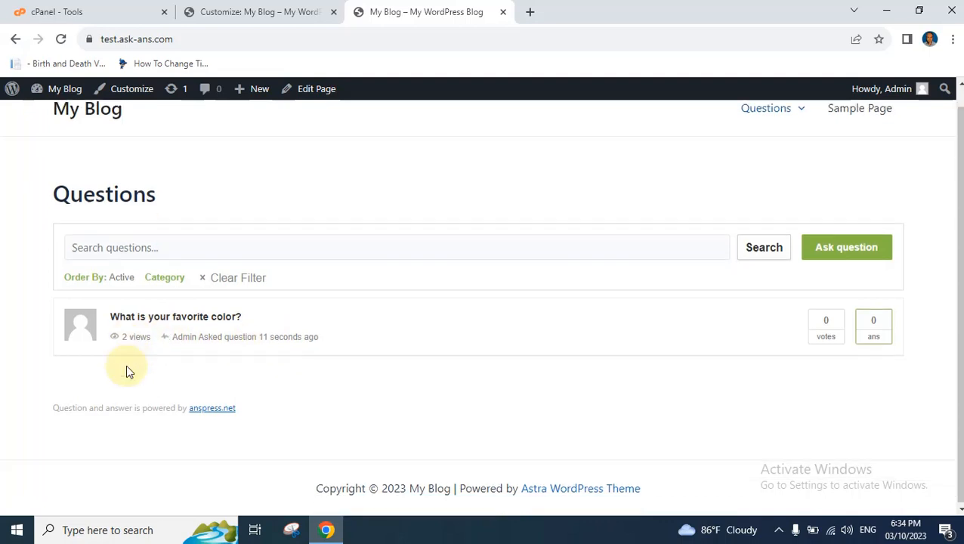
scroll(125, 365, "up", 1)
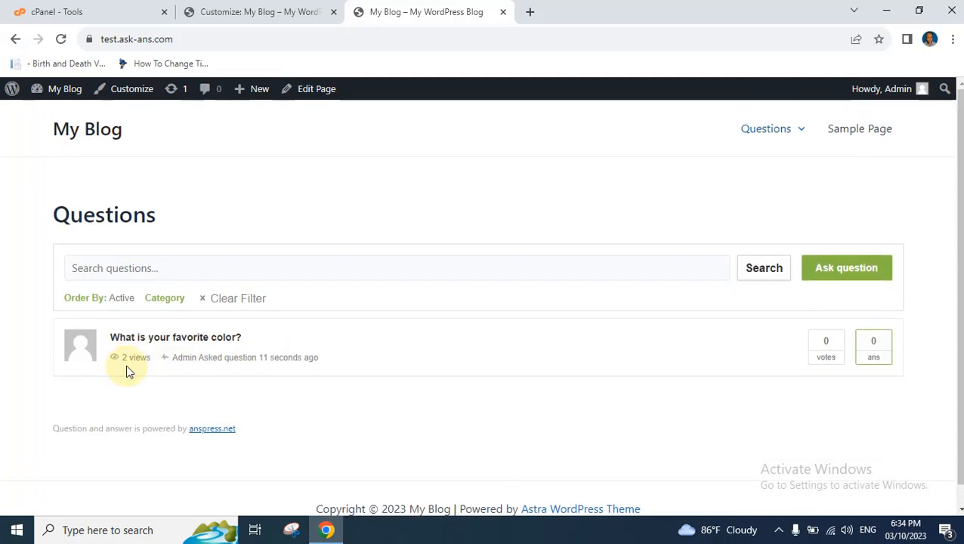
scroll(130, 366, "down", 1)
scroll(129, 367, "up", 1)
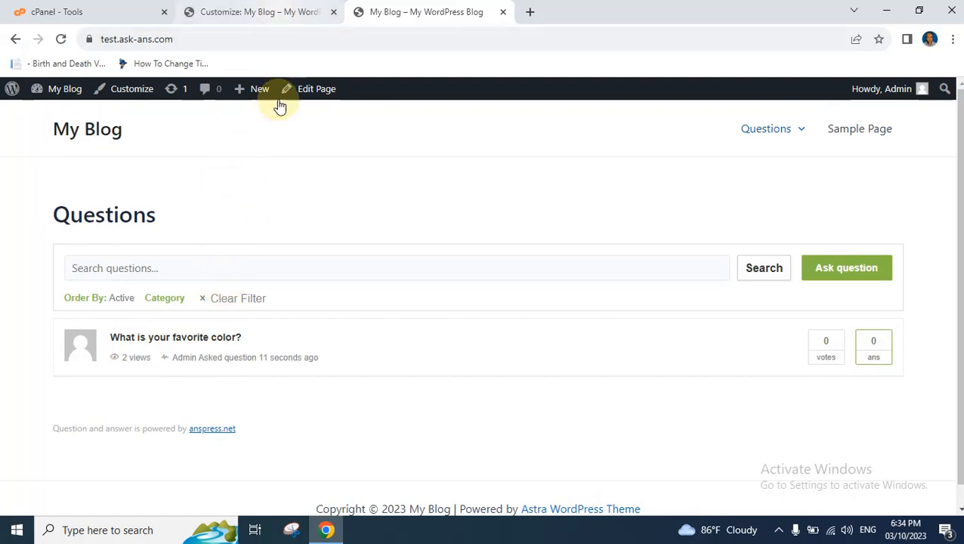
- Leave the theme customizer for the WordPress dashboard and open the AnsPress settings
left_click(277, 15)
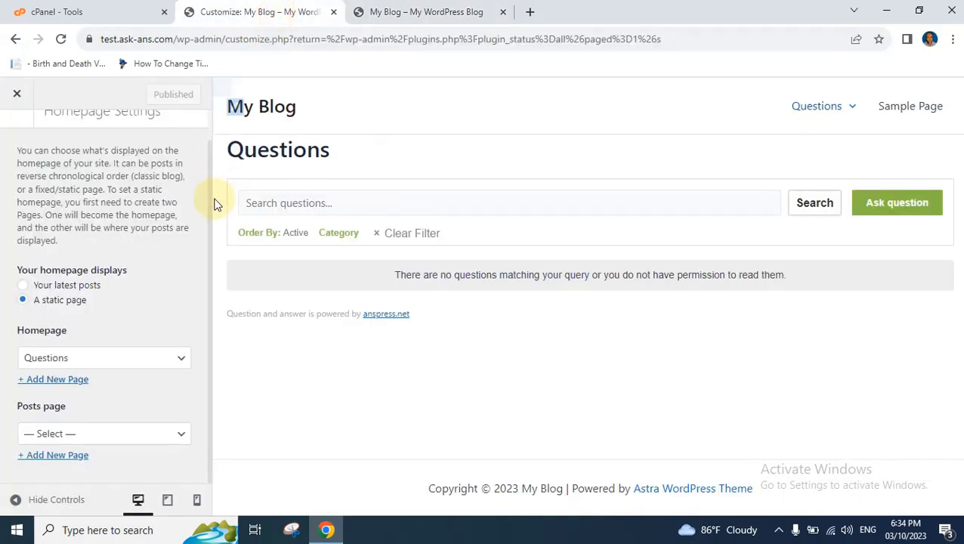
left_click(16, 41)
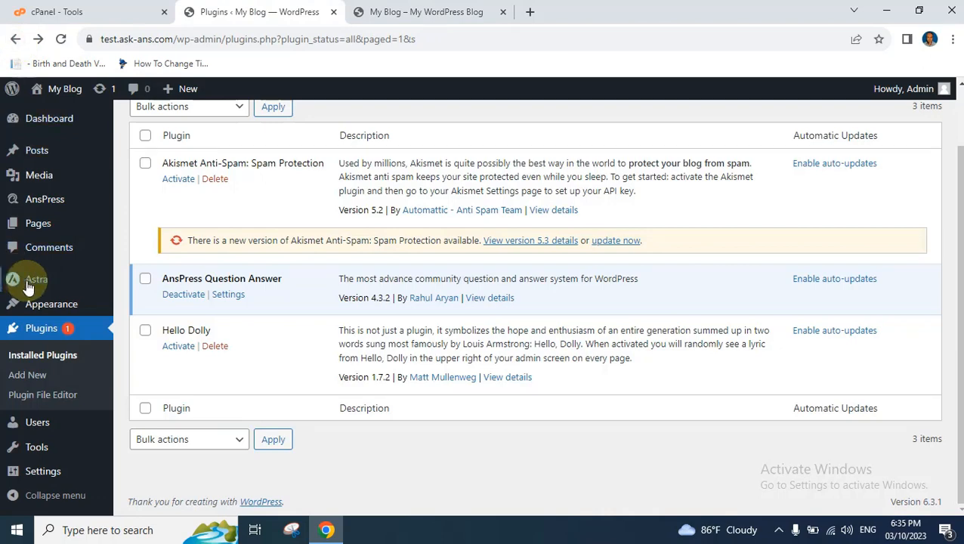
left_click(53, 121)
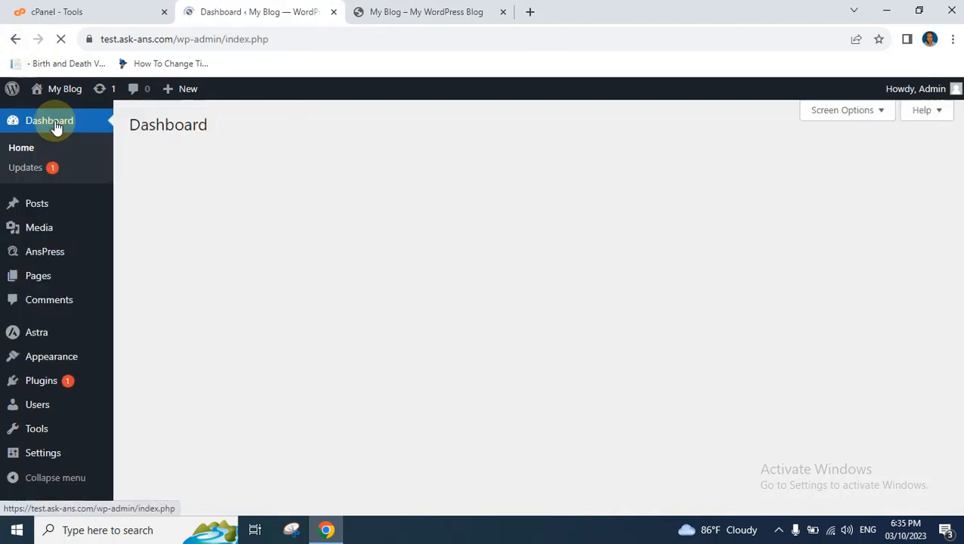
mouse_move(50, 257)
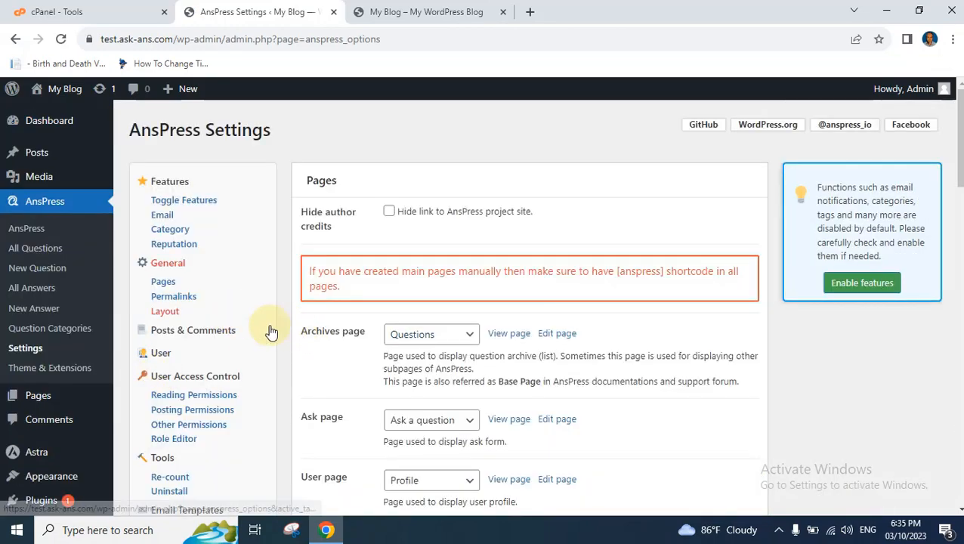
scroll(299, 332, "down", 10)
scroll(310, 338, "down", 10)
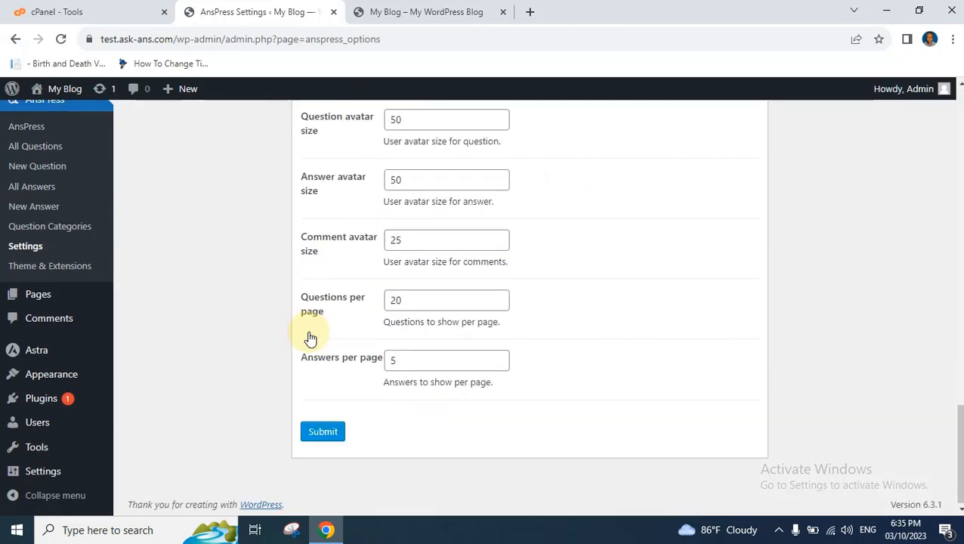
scroll(310, 337, "up", 5)
scroll(308, 337, "up", 10)
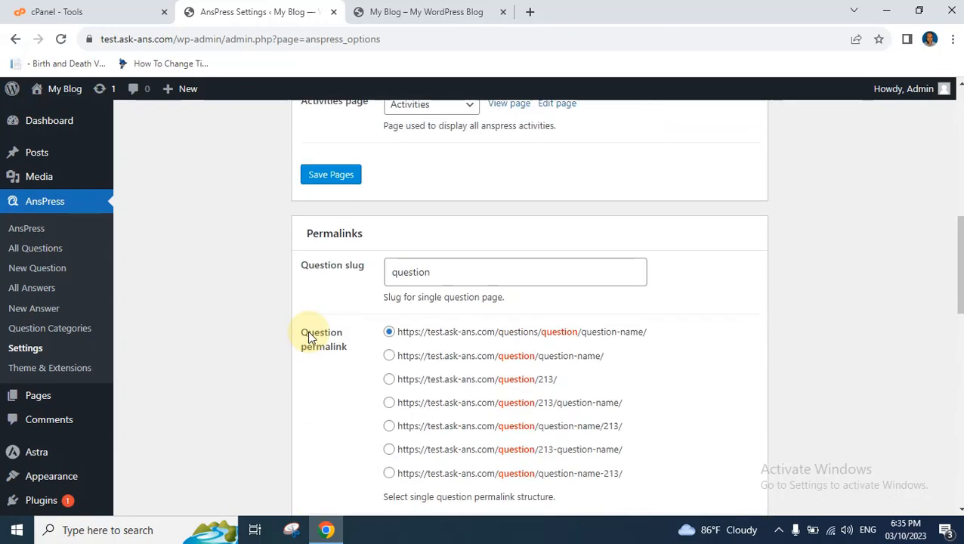
scroll(308, 338, "down", 8)
scroll(372, 303, "up", 2)
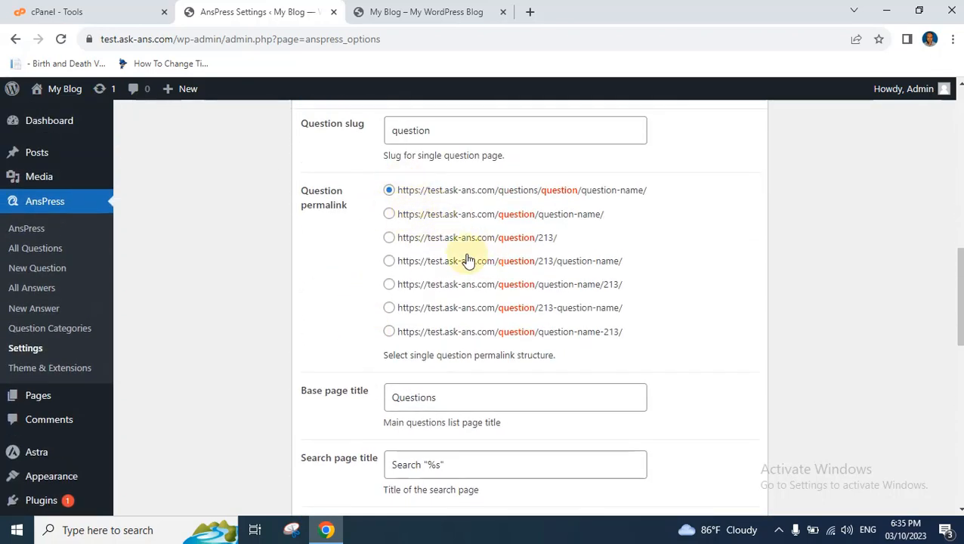
left_click(388, 239)
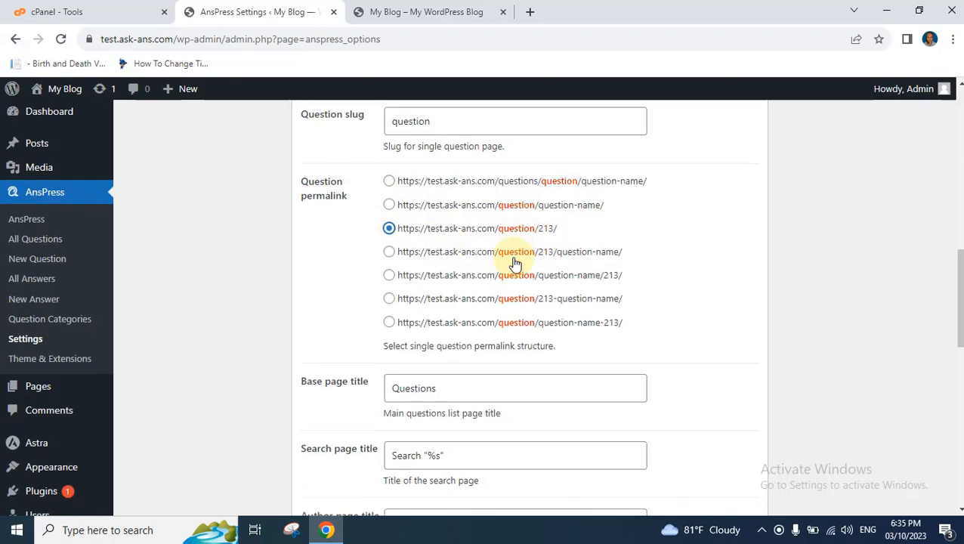
scroll(512, 261, "down", 4)
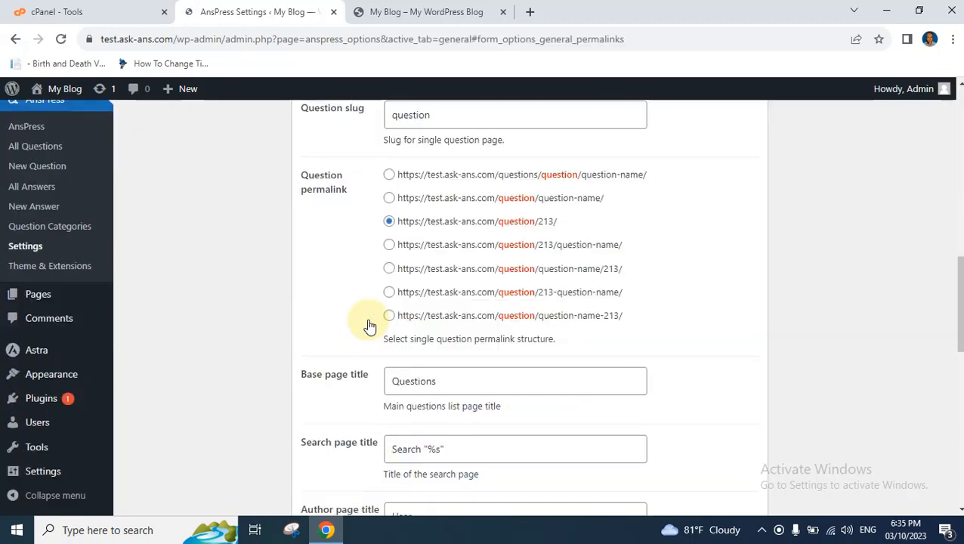
- Enable hiding the link to the AnsPress project site under Hide author credits and save the Pages settings
scroll(369, 325, "up", 15)
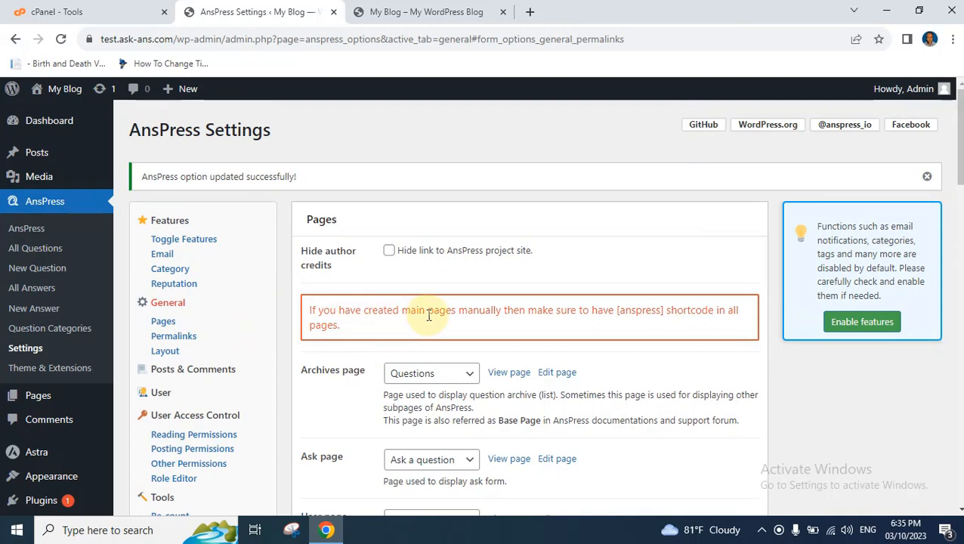
scroll(425, 314, "down", 1)
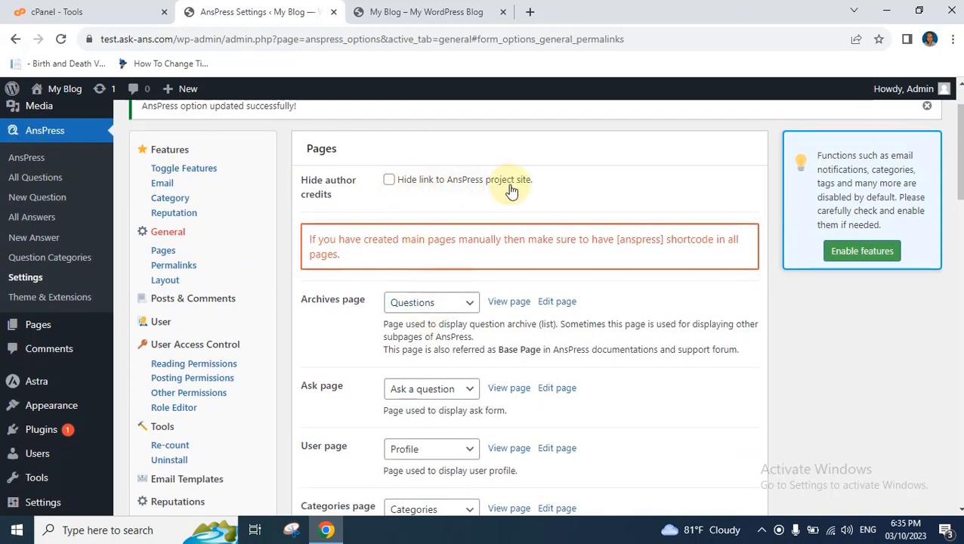
scroll(428, 198, "down", 8)
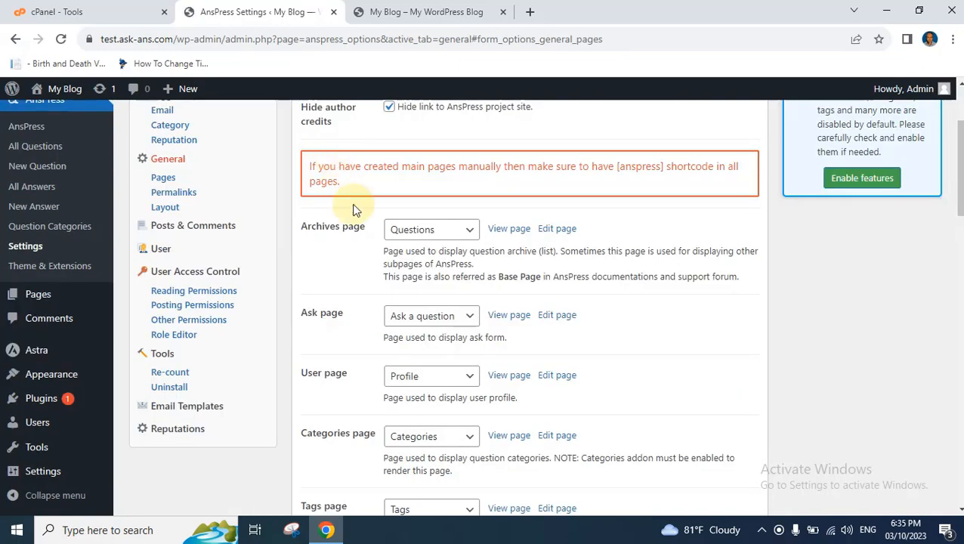
- Review the remaining AnsPress general settings for page assignments, permalinks, avatar sizes, and questions and answers per page
scroll(484, 287, "down", 2)
scroll(484, 286, "up", 2)
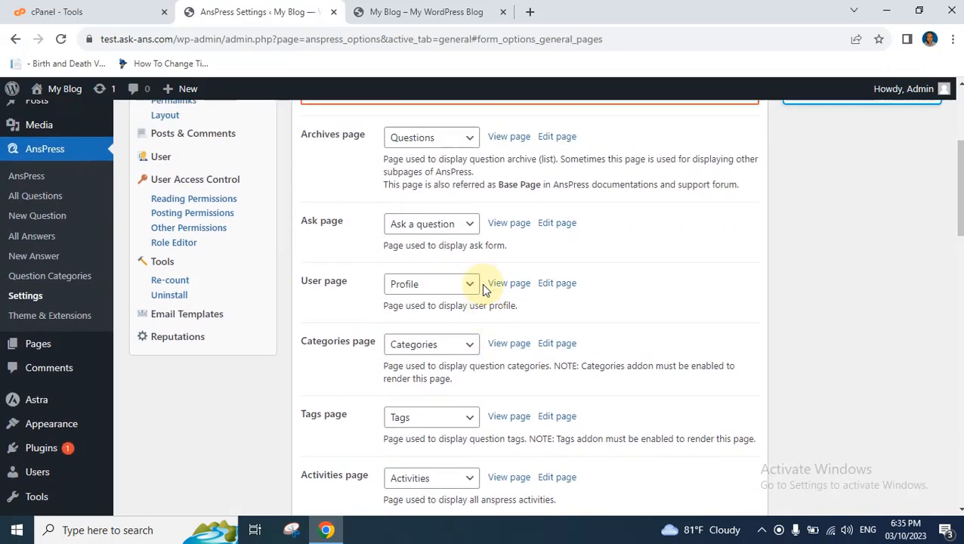
scroll(436, 295, "down", 5)
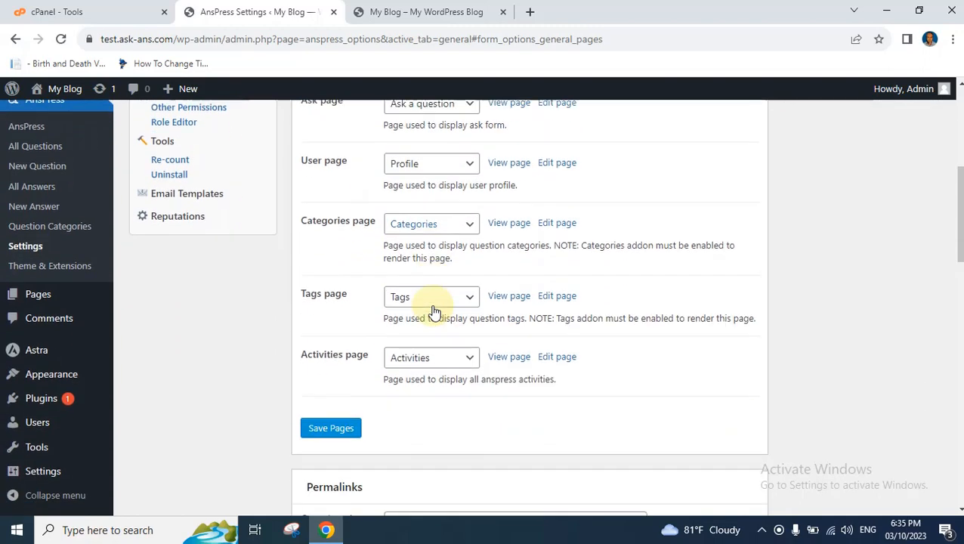
scroll(449, 286, "down", 5)
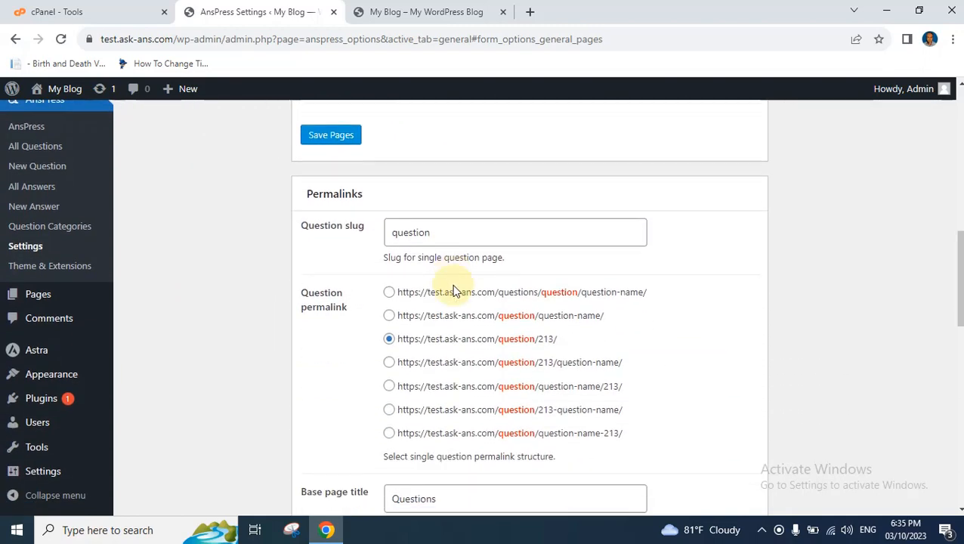
scroll(453, 291, "down", 6)
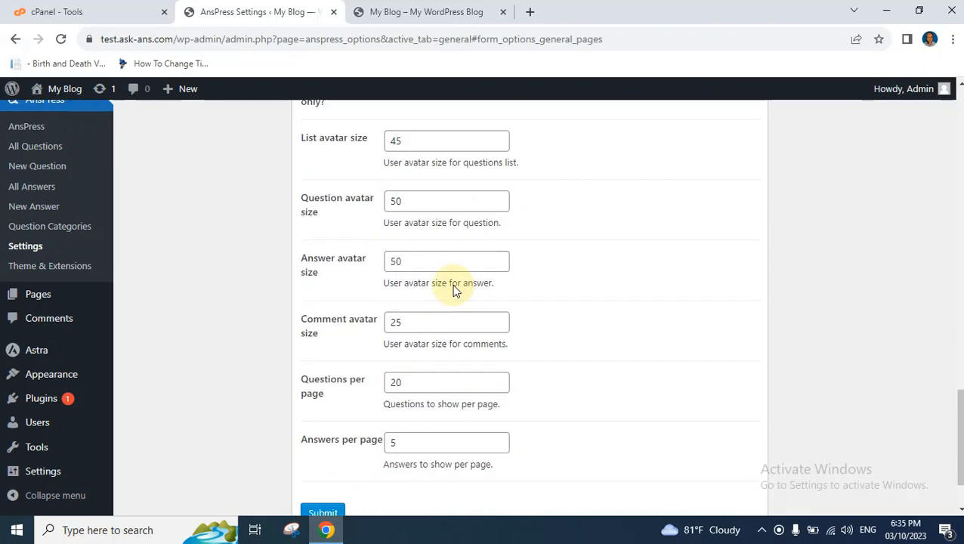
scroll(454, 291, "up", 5)
scroll(454, 291, "up", 12)
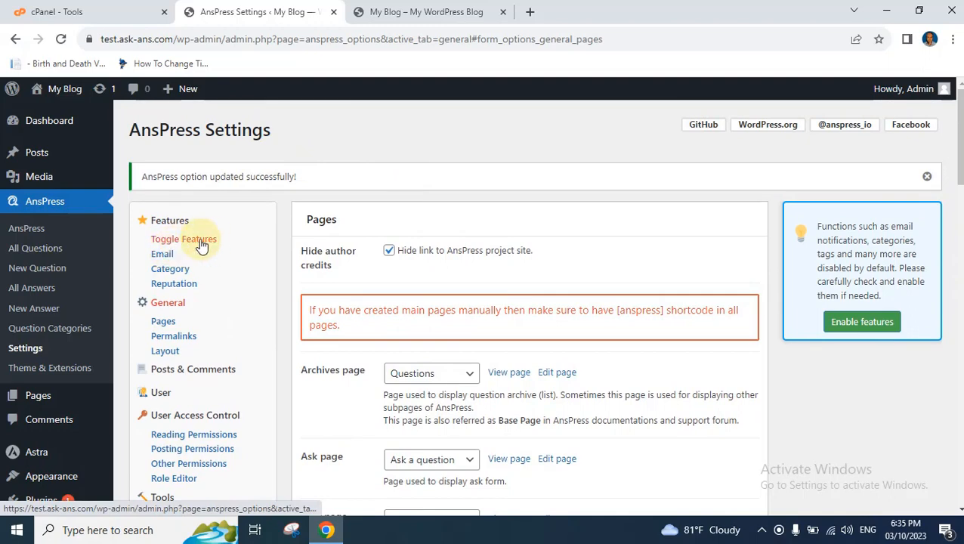
- Open the AnsPress feature toggles and enable the User Profile feature
left_click(201, 246)
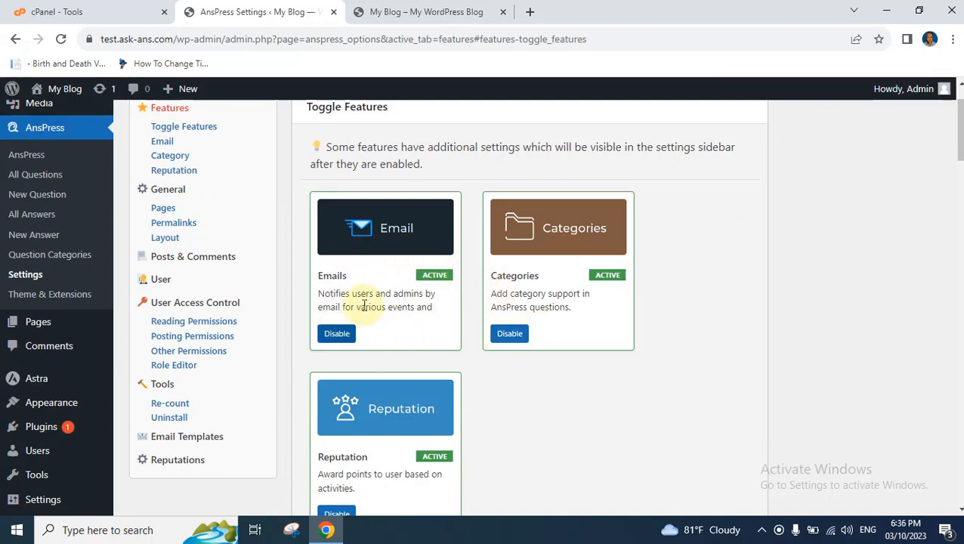
scroll(468, 386, "down", 3)
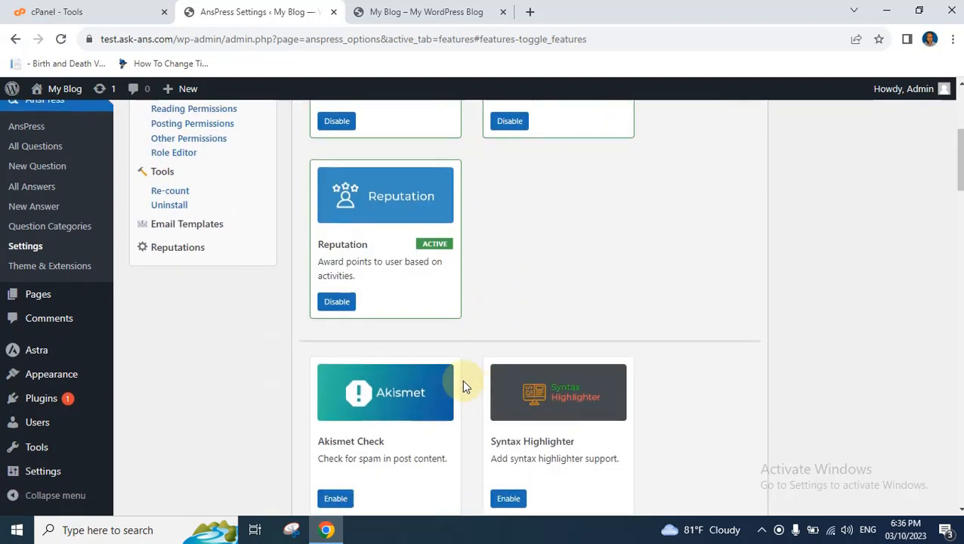
scroll(463, 318, "down", 2)
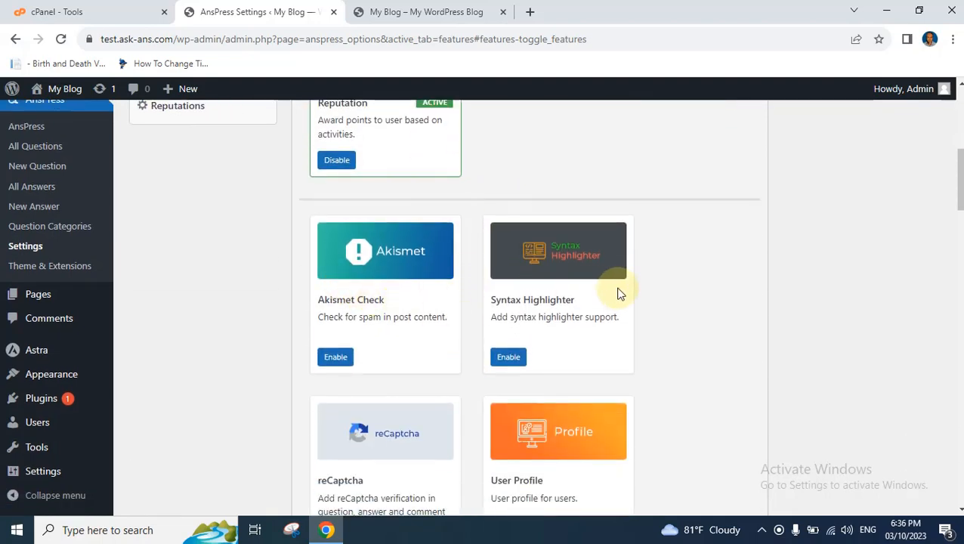
scroll(620, 292, "down", 2)
scroll(441, 318, "down", 2)
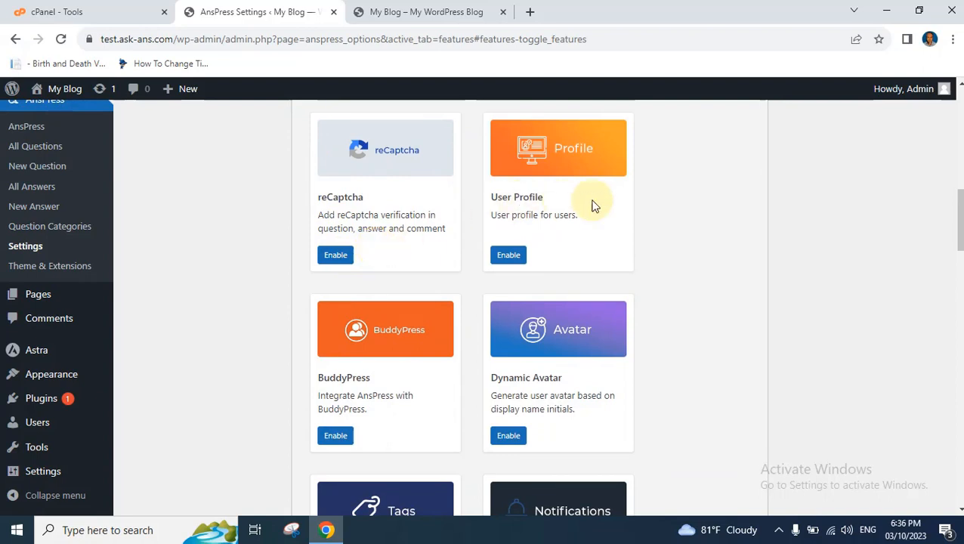
left_click(510, 257)
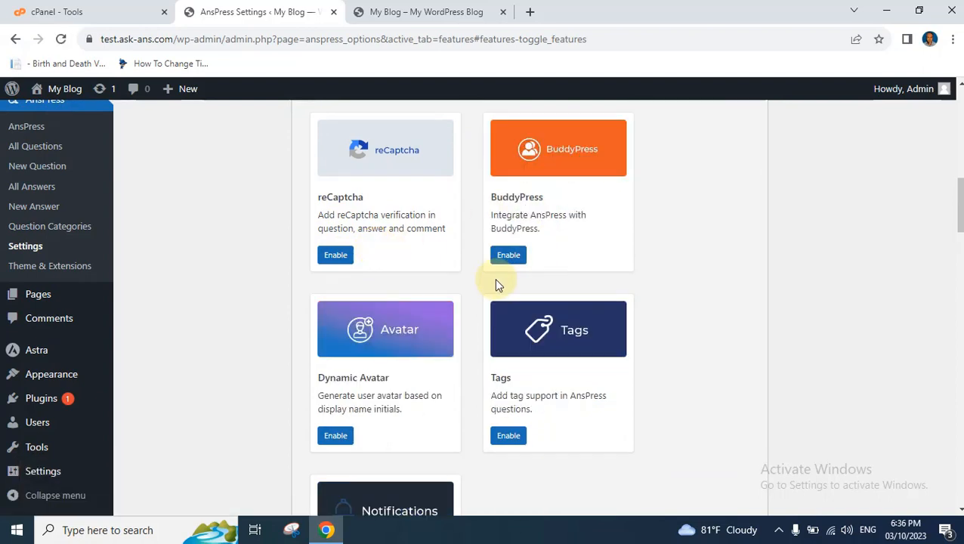
scroll(495, 278, "down", 1)
scroll(496, 284, "up", 1)
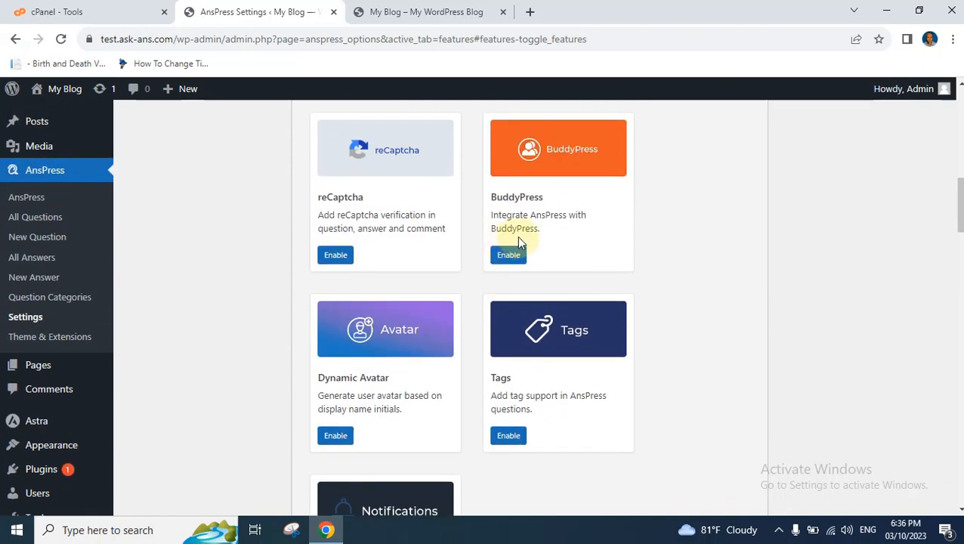
- Enable the Dynamic Avatar and Tags features in the AnsPress feature toggles
left_click(342, 436)
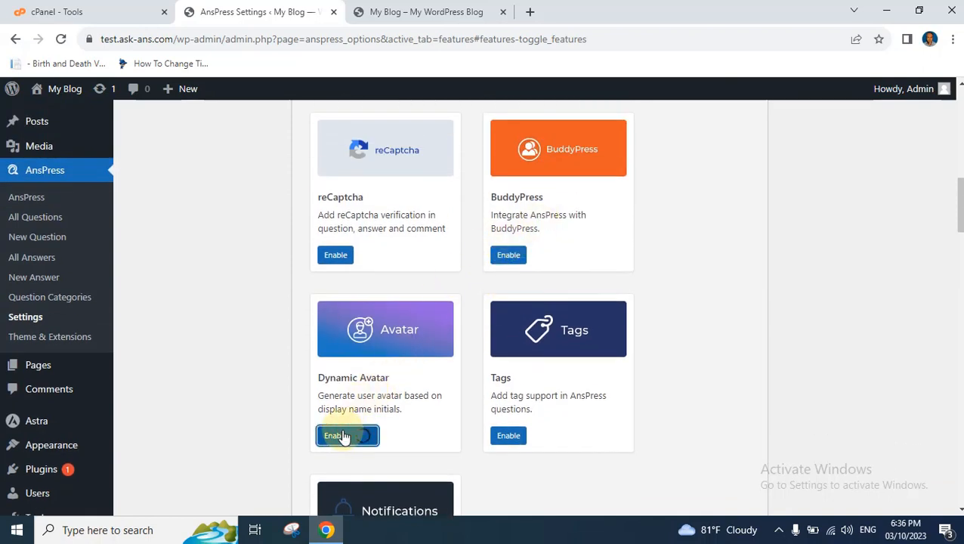
scroll(377, 414, "down", 2)
scroll(377, 414, "down", 2)
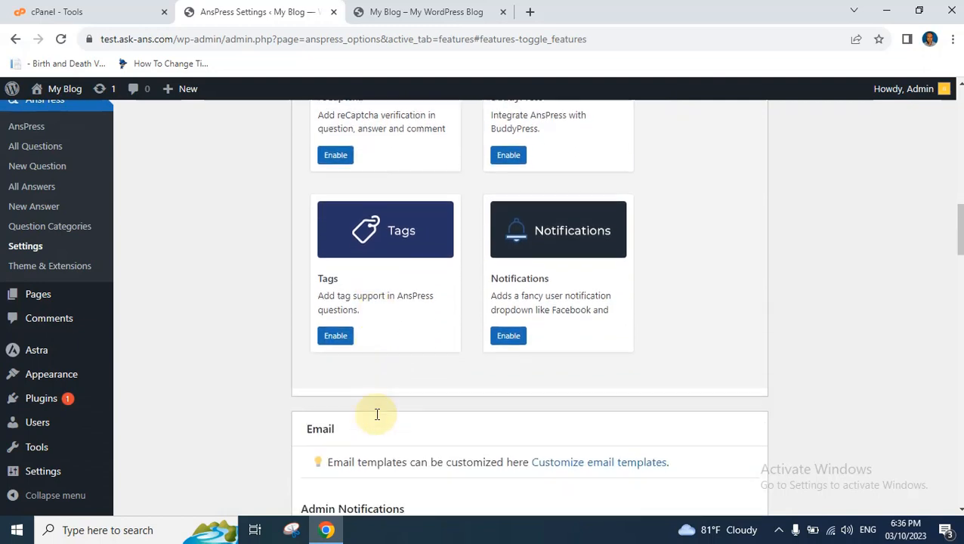
left_click(335, 342)
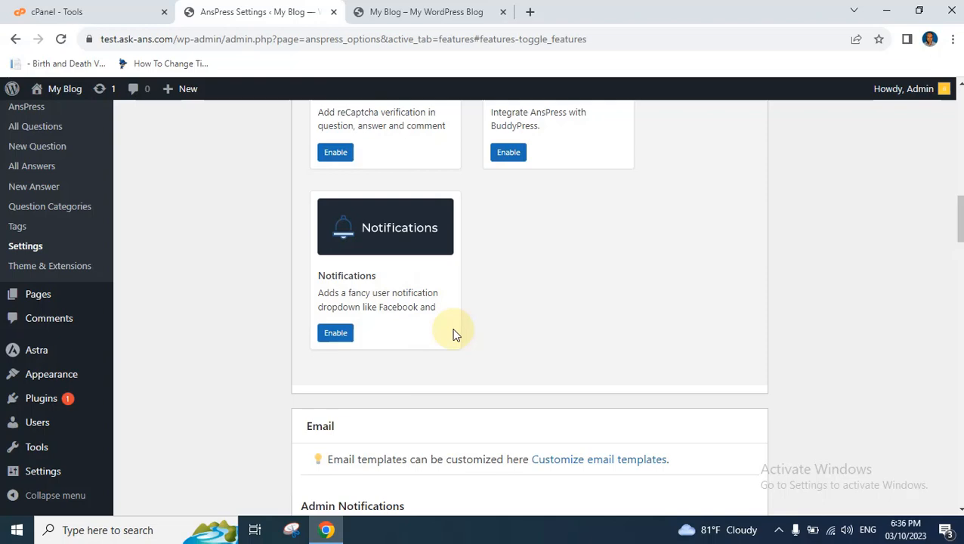
- Review the admin and user email notification options, keep them all enabled, and submit the Email settings
scroll(455, 334, "down", 6)
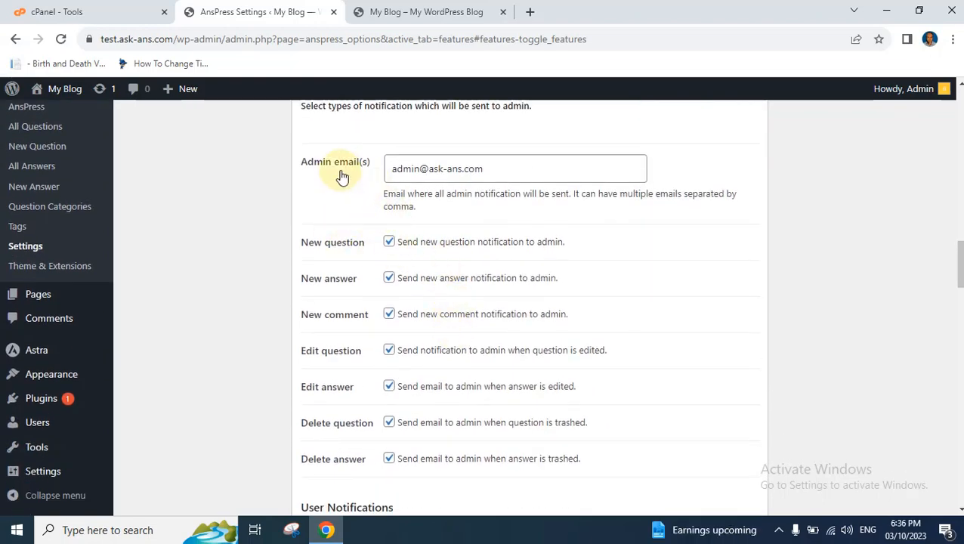
scroll(469, 238, "down", 2)
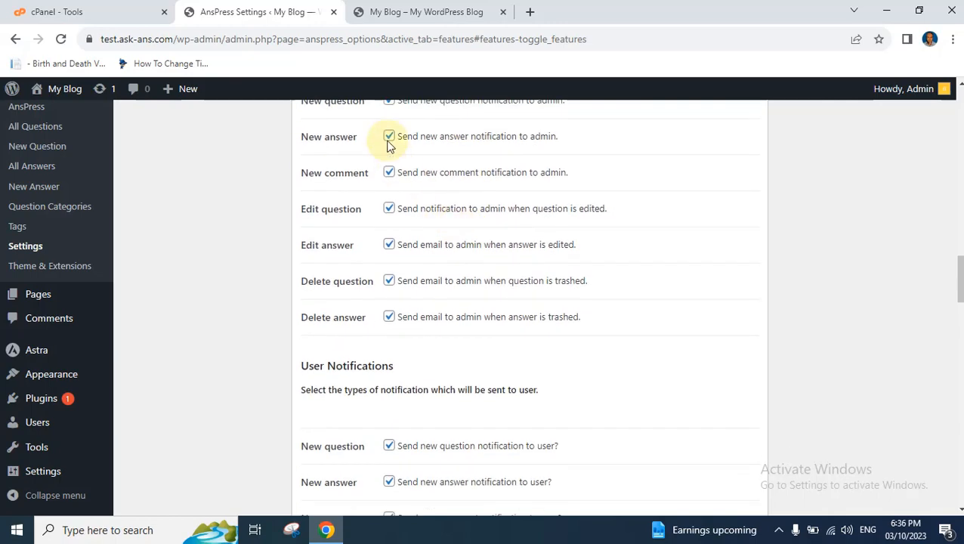
scroll(428, 171, "up", 1)
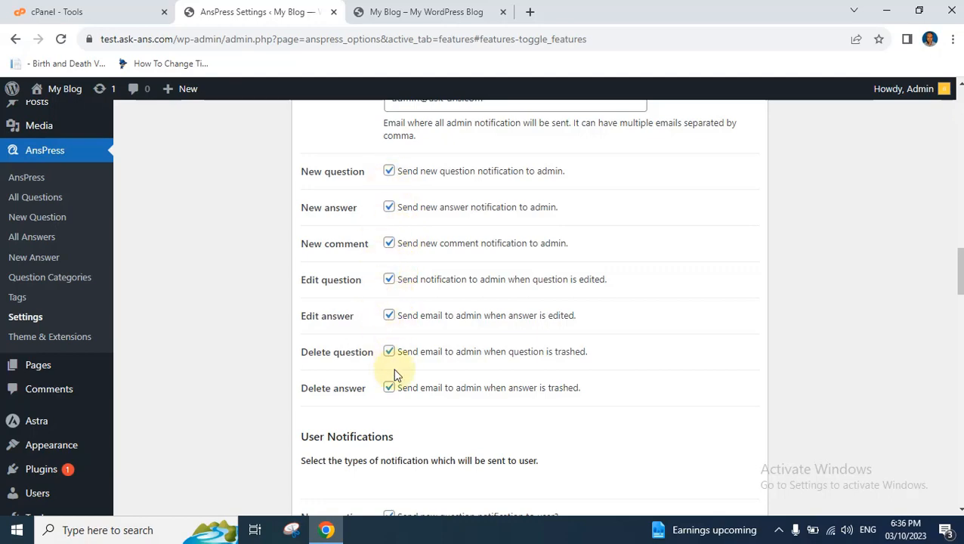
scroll(394, 363, "down", 6)
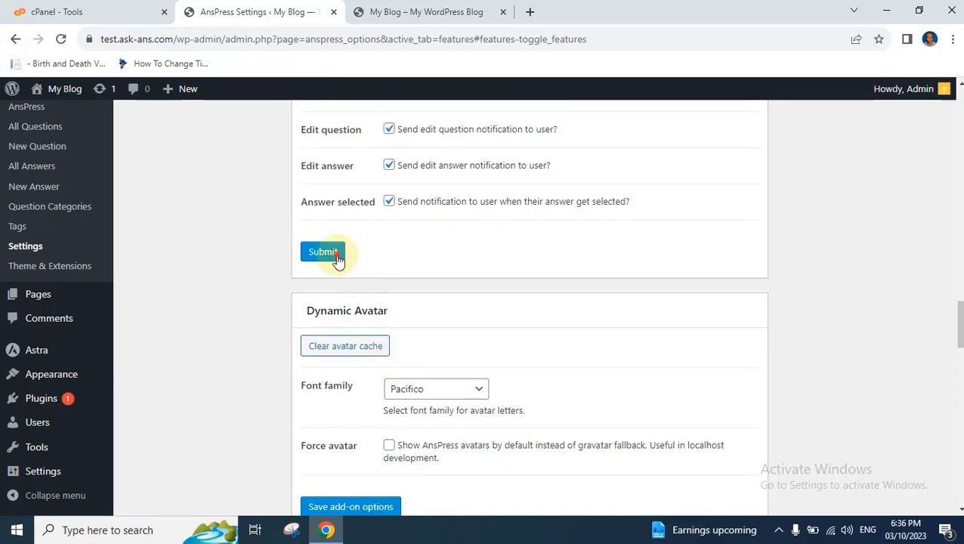
- Look over the active AnsPress features and settings sections, and check the generated user avatar on the site's Questions page
scroll(451, 336, "up", 5)
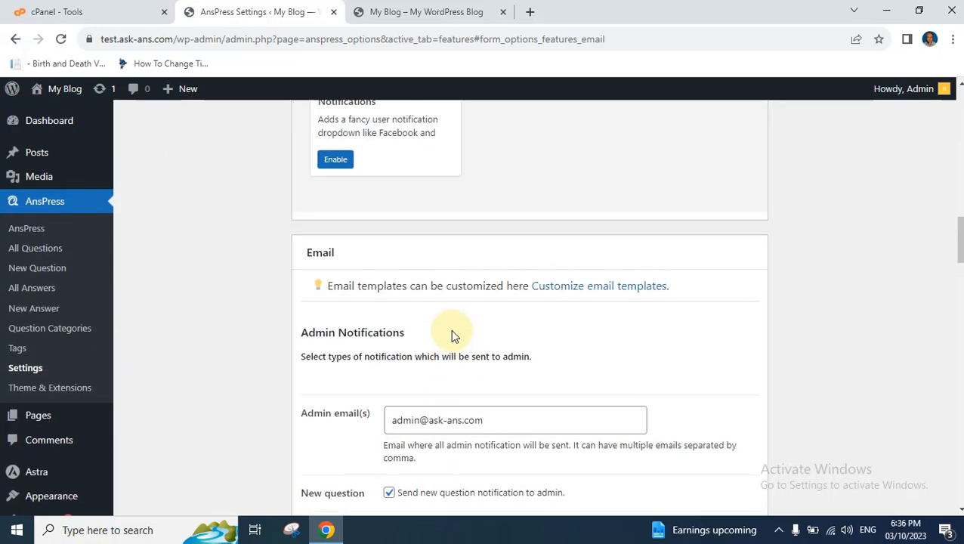
scroll(452, 335, "up", 10)
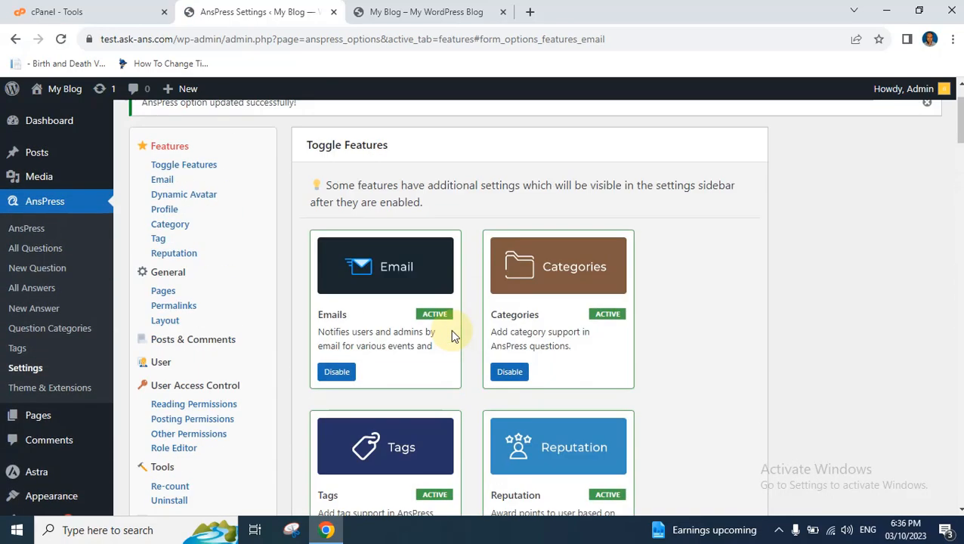
scroll(227, 302, "down", 1)
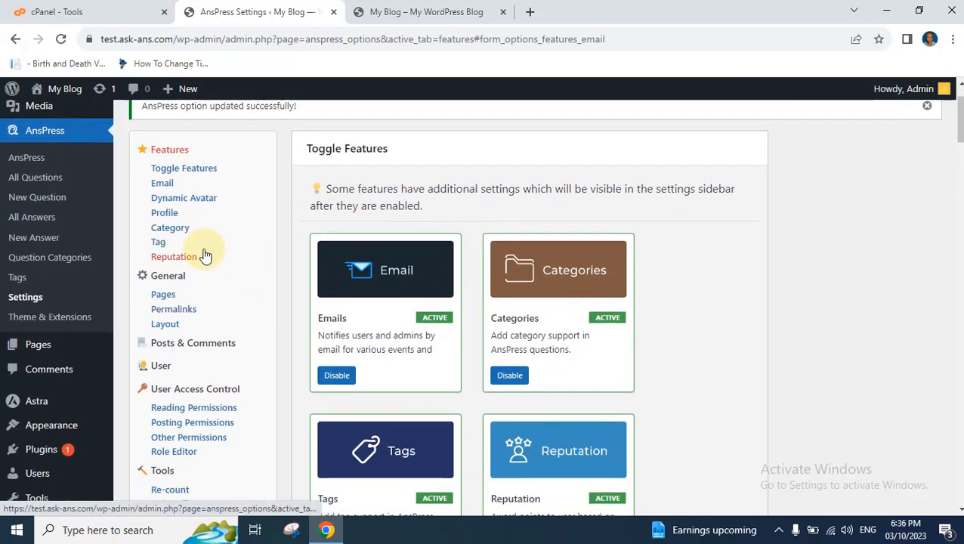
scroll(183, 306, "down", 2)
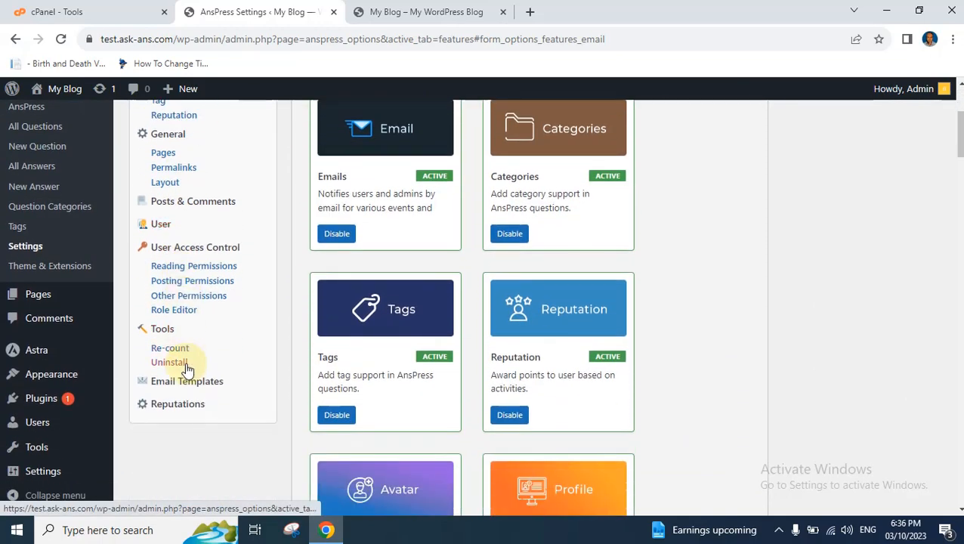
scroll(189, 352, "up", 3)
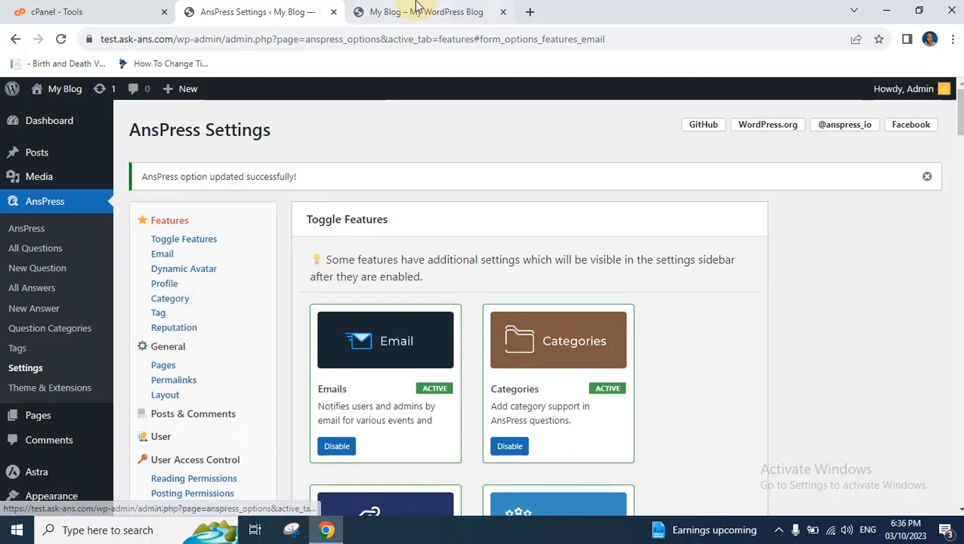
left_click(418, 12)
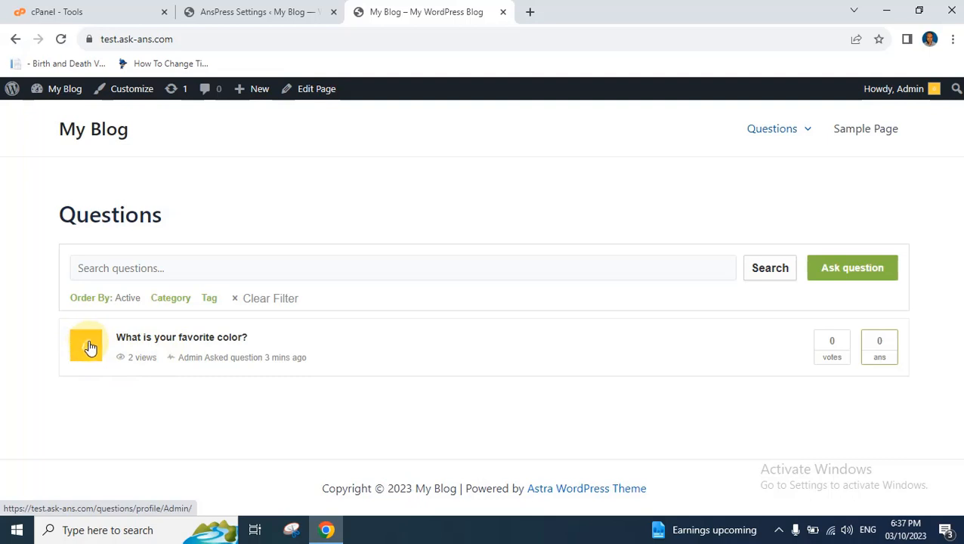
mouse_move(935, 89)
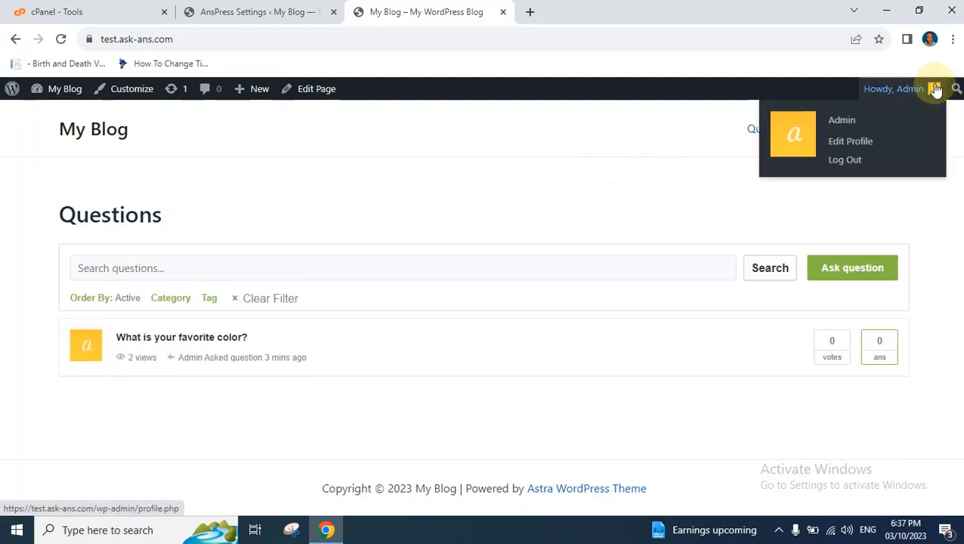